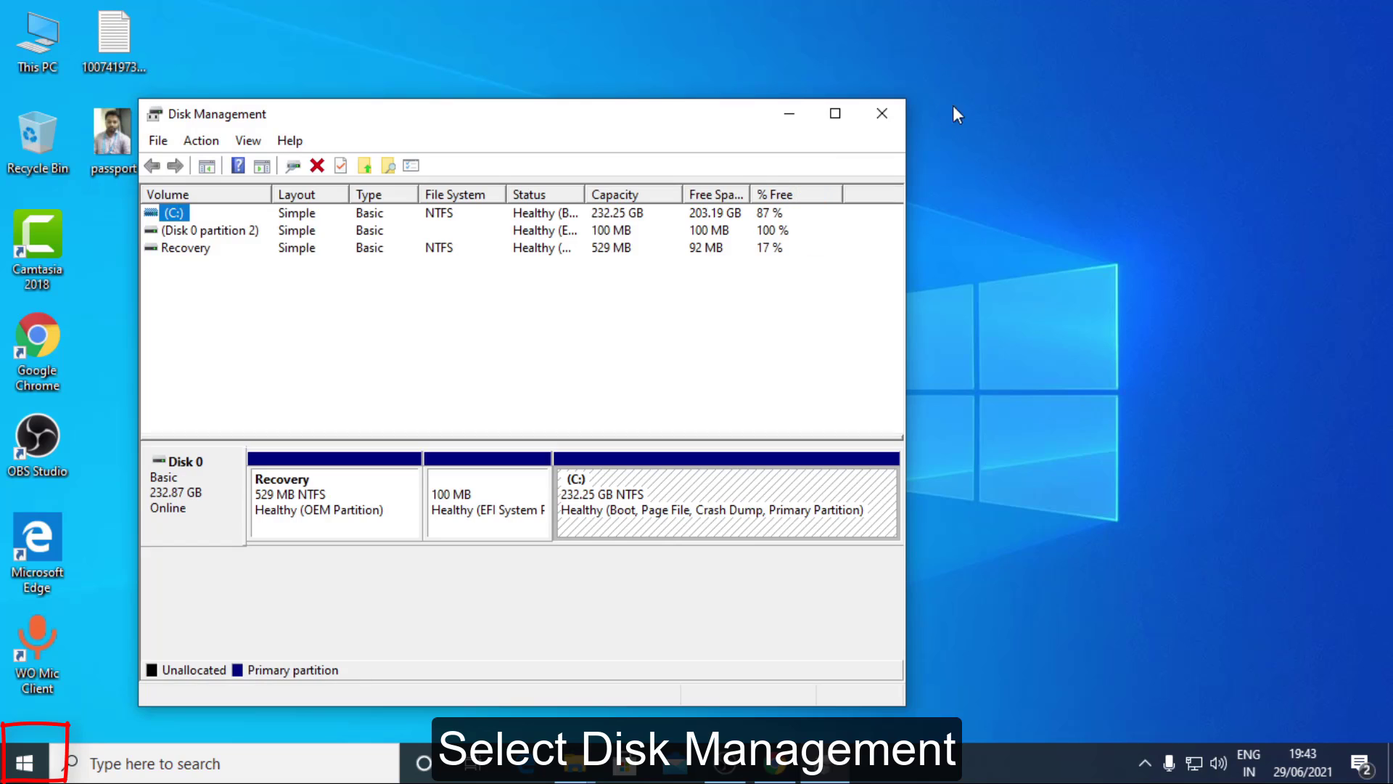
Step: Maximize the Disk Management window and shrink the C: volume by 102400 MB
{"action": "left_click", "coordinate": [835, 113]}
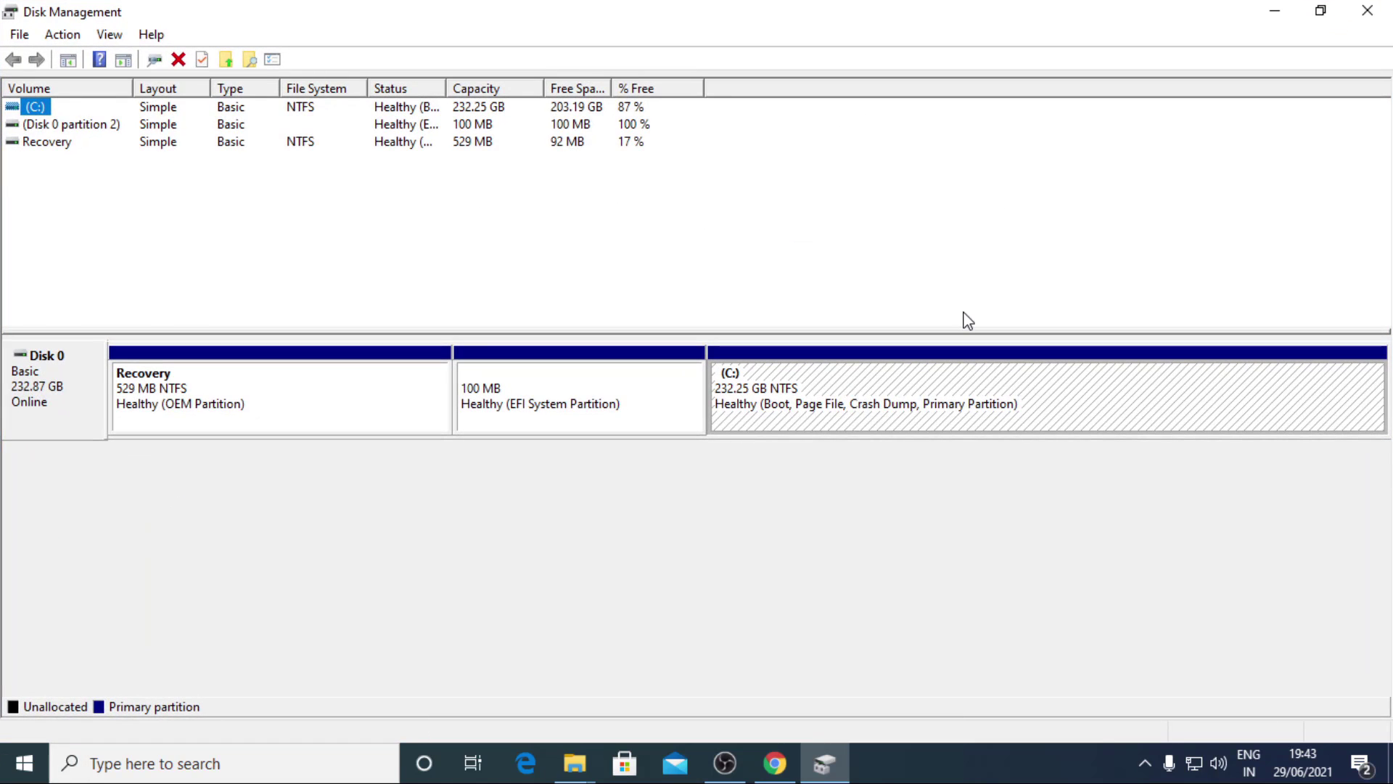
{"action": "left_click", "coordinate": [871, 396]}
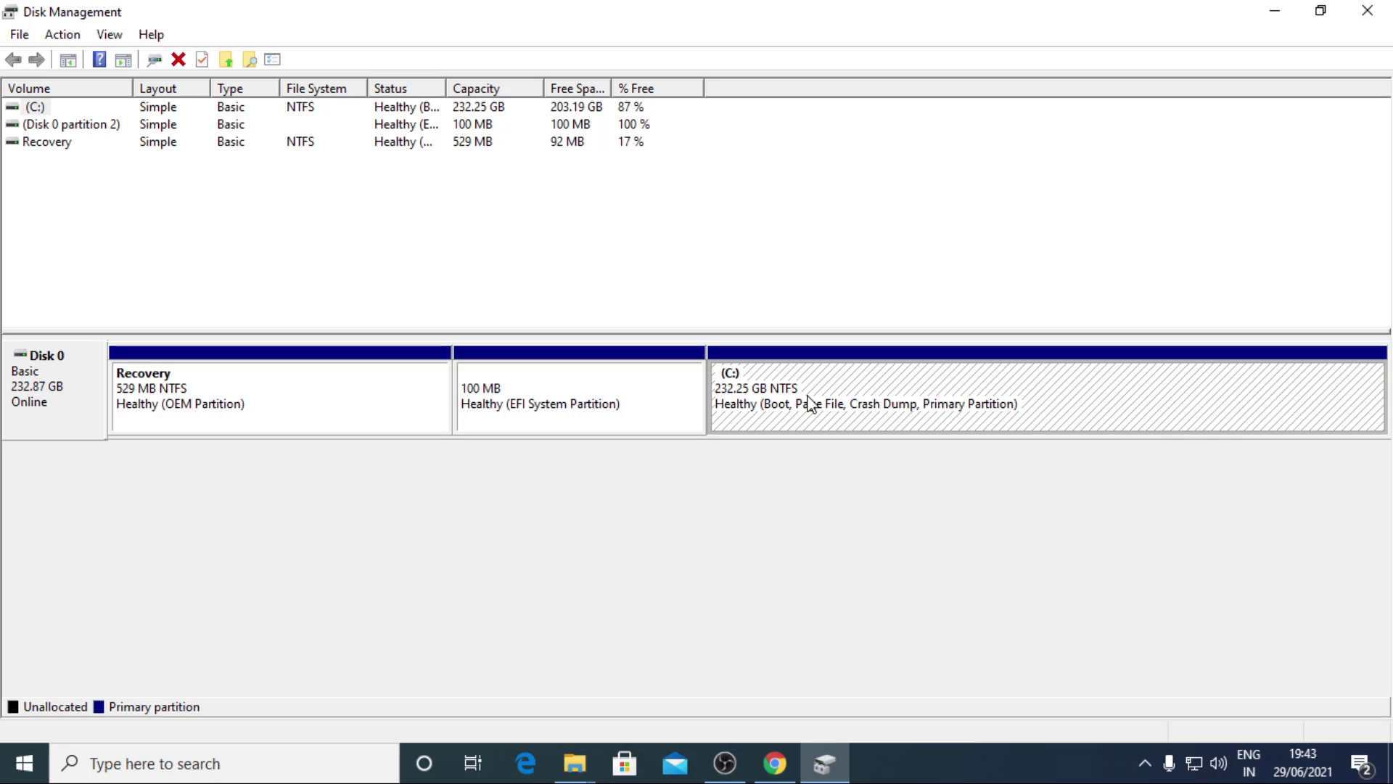
{"action": "right_click", "coordinate": [869, 401]}
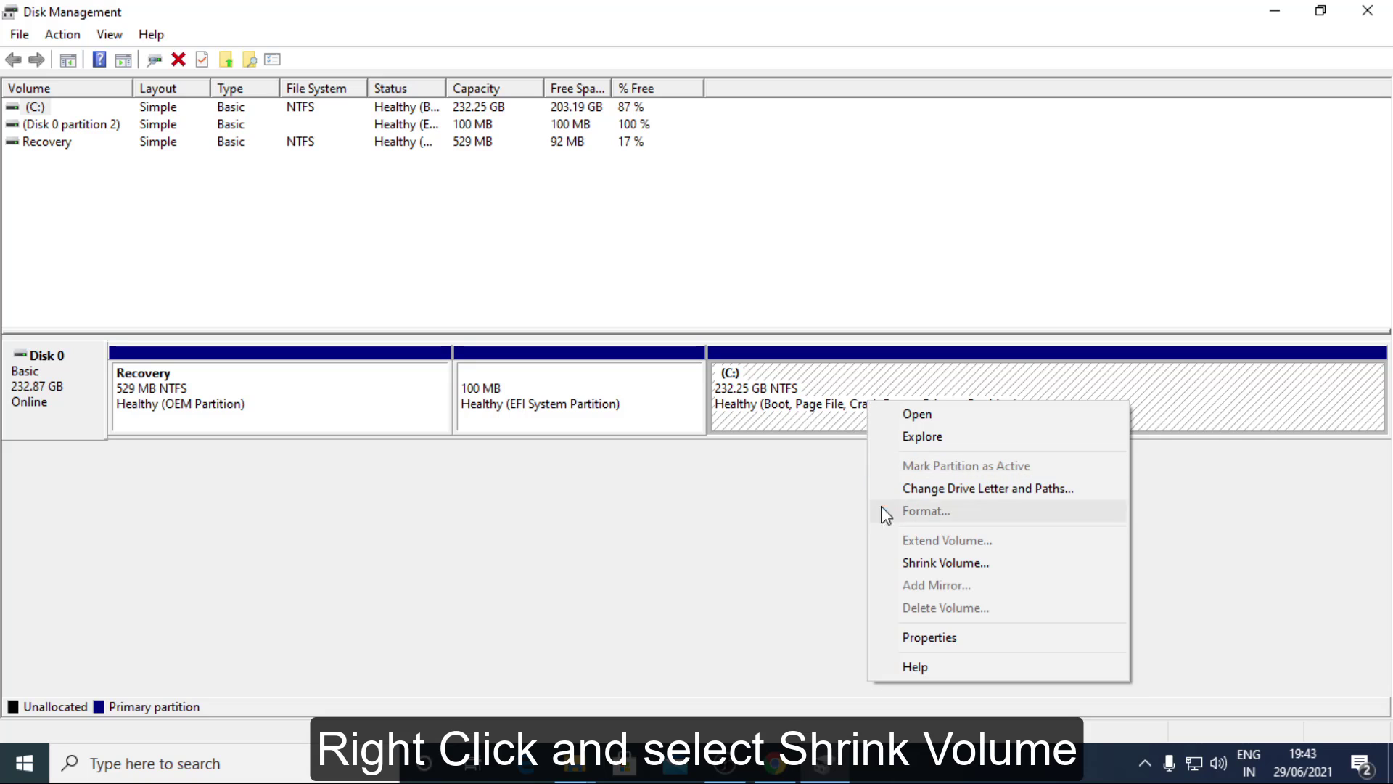
{"action": "left_click", "coordinate": [940, 563]}
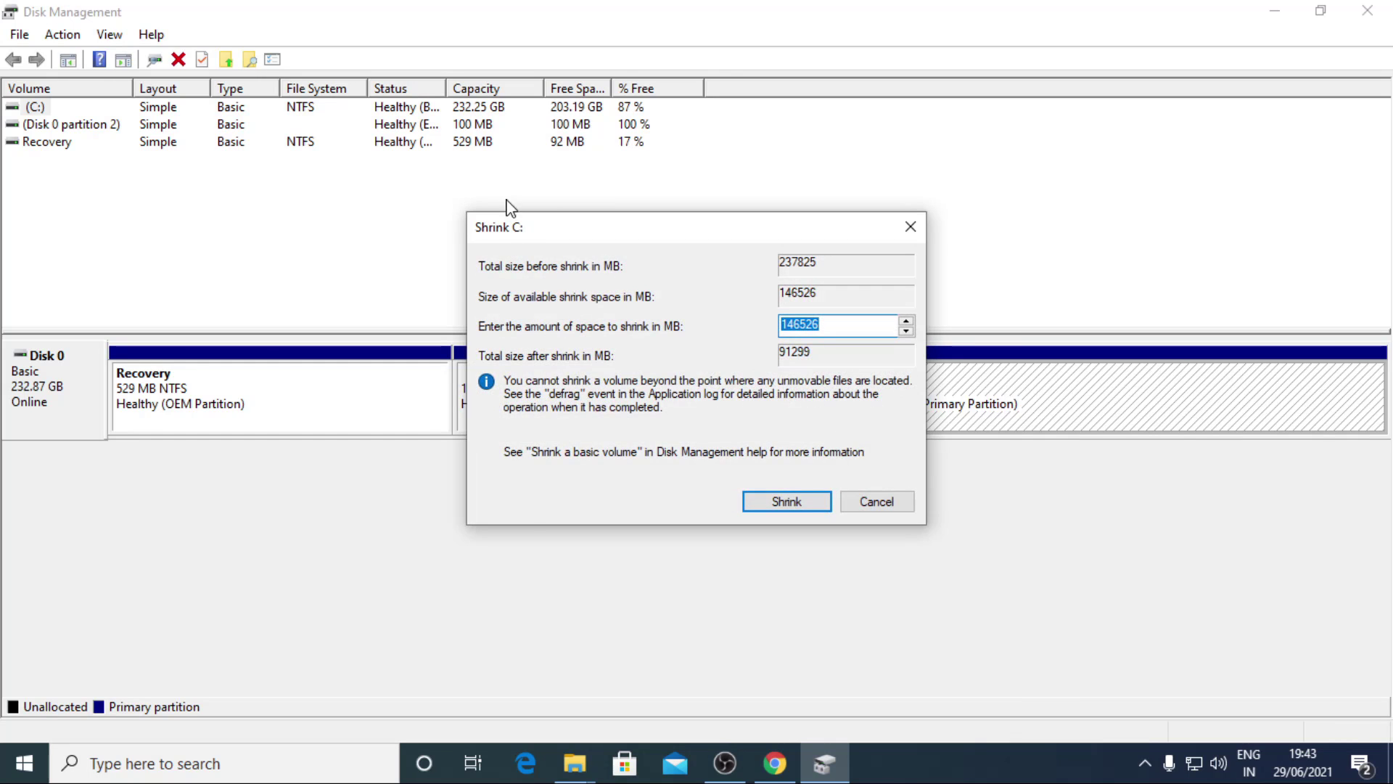
{"action": "left_click_drag", "start_coordinate": [608, 231], "coordinate": [671, 230]}
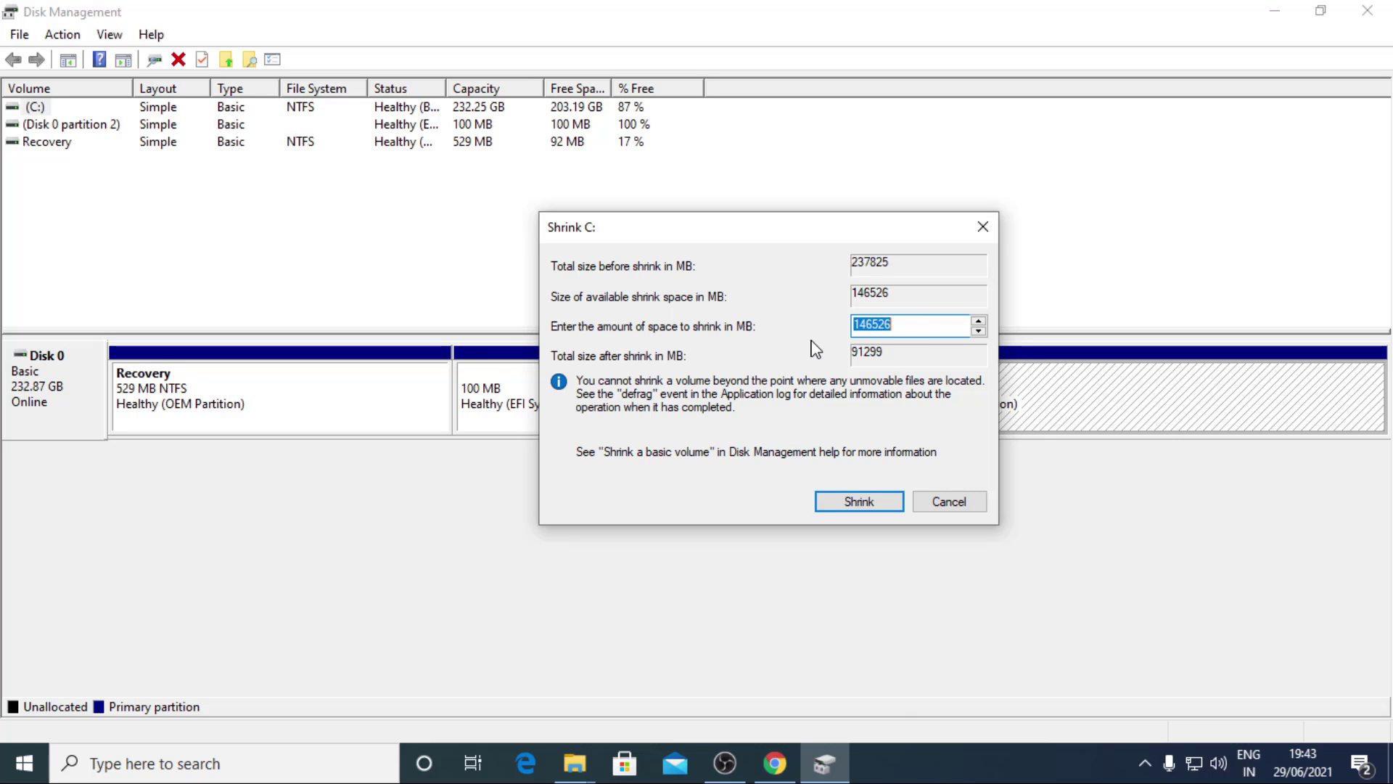
{"action": "left_click", "coordinate": [914, 322]}
{"action": "left_click_drag", "start_coordinate": [920, 321], "coordinate": [802, 335]}
{"action": "type", "text": "102400"}
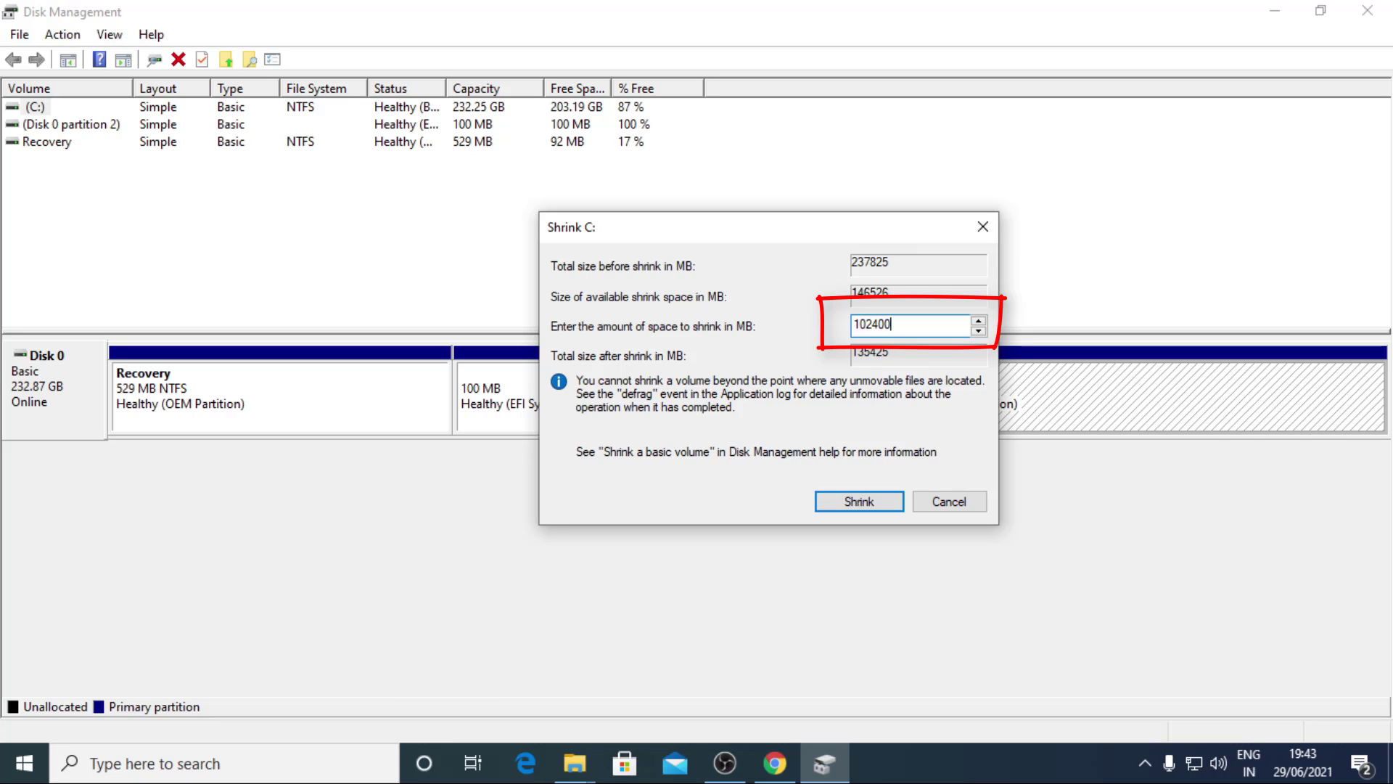
{"action": "left_click_drag", "start_coordinate": [790, 233], "coordinate": [745, 218]}
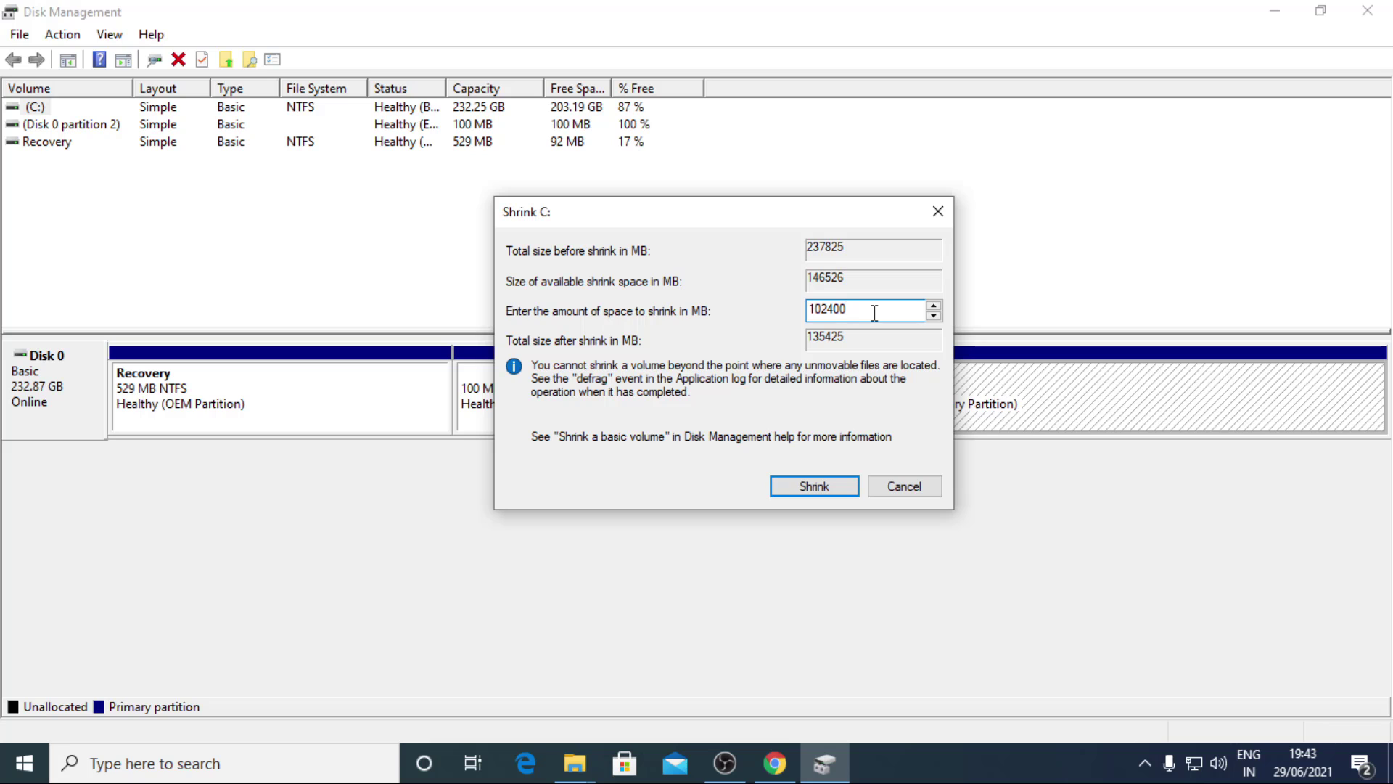
{"action": "left_click", "coordinate": [804, 486]}
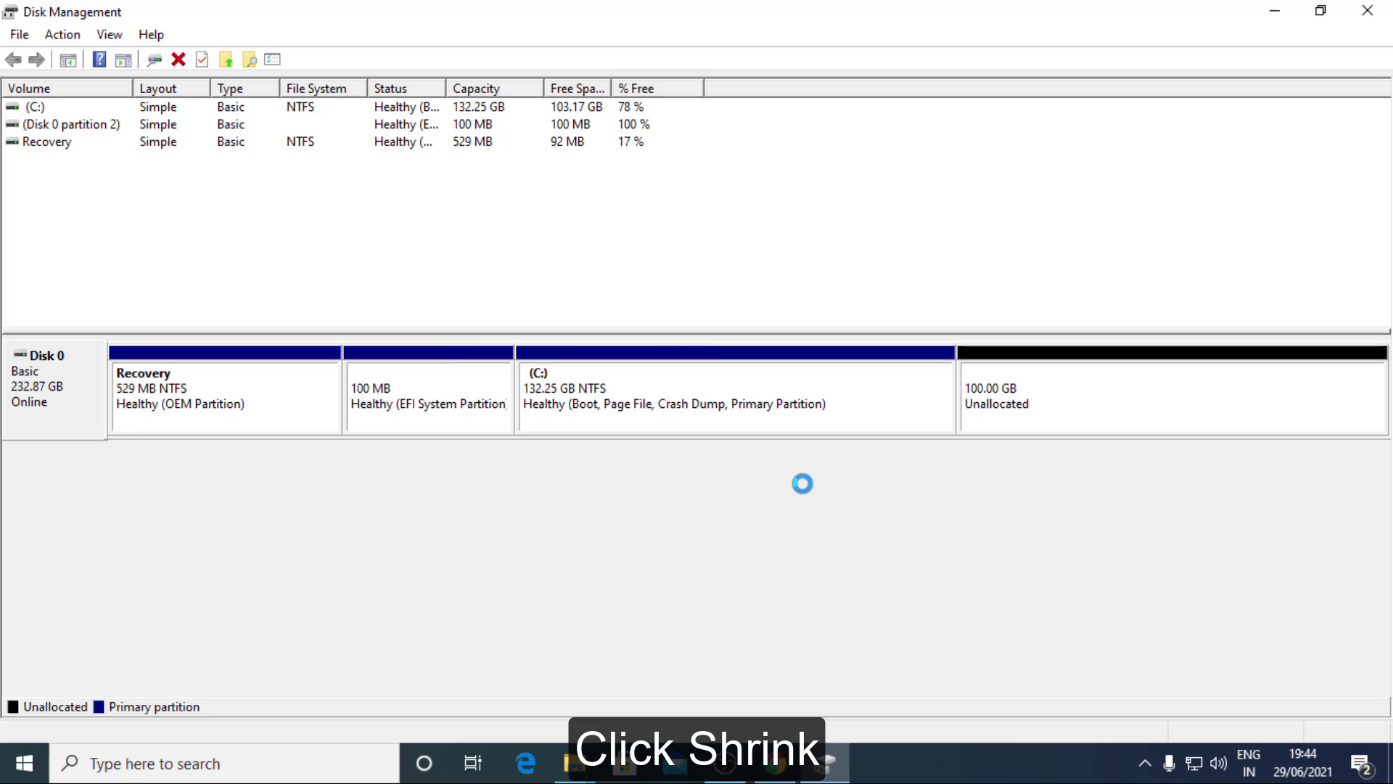
Step: Check the drives listed in This PC in File Explorer, and return to Disk Management
{"action": "left_click", "coordinate": [1037, 399]}
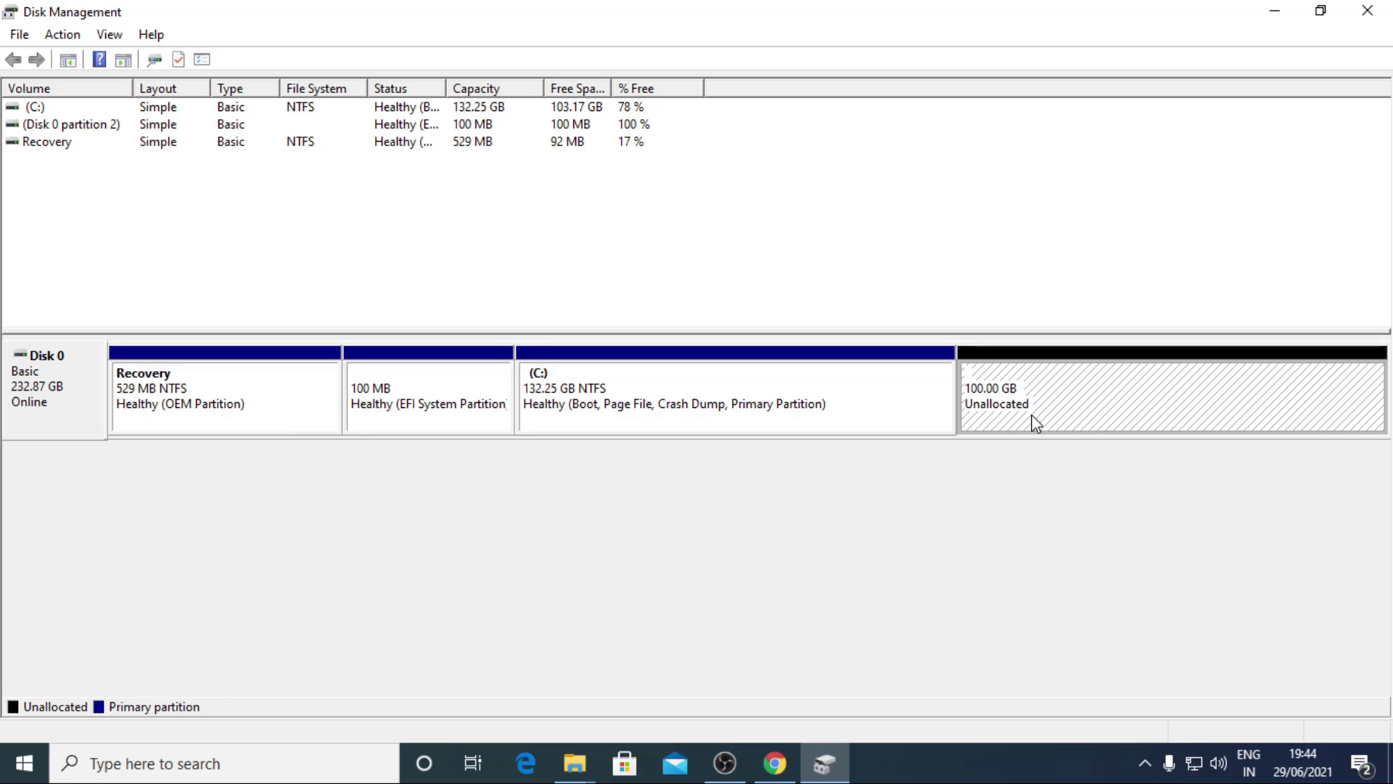
{"action": "left_click", "coordinate": [1272, 12]}
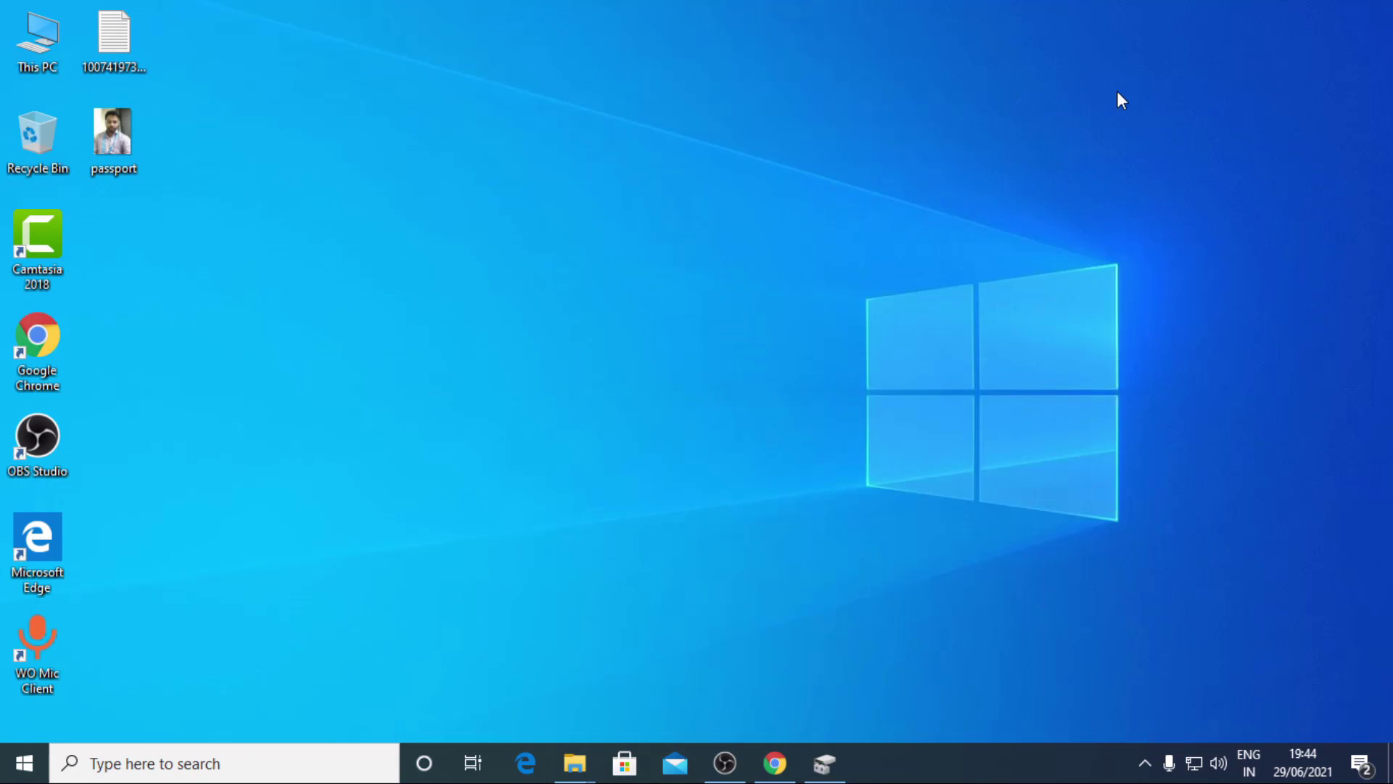
{"action": "double_click", "coordinate": [29, 37]}
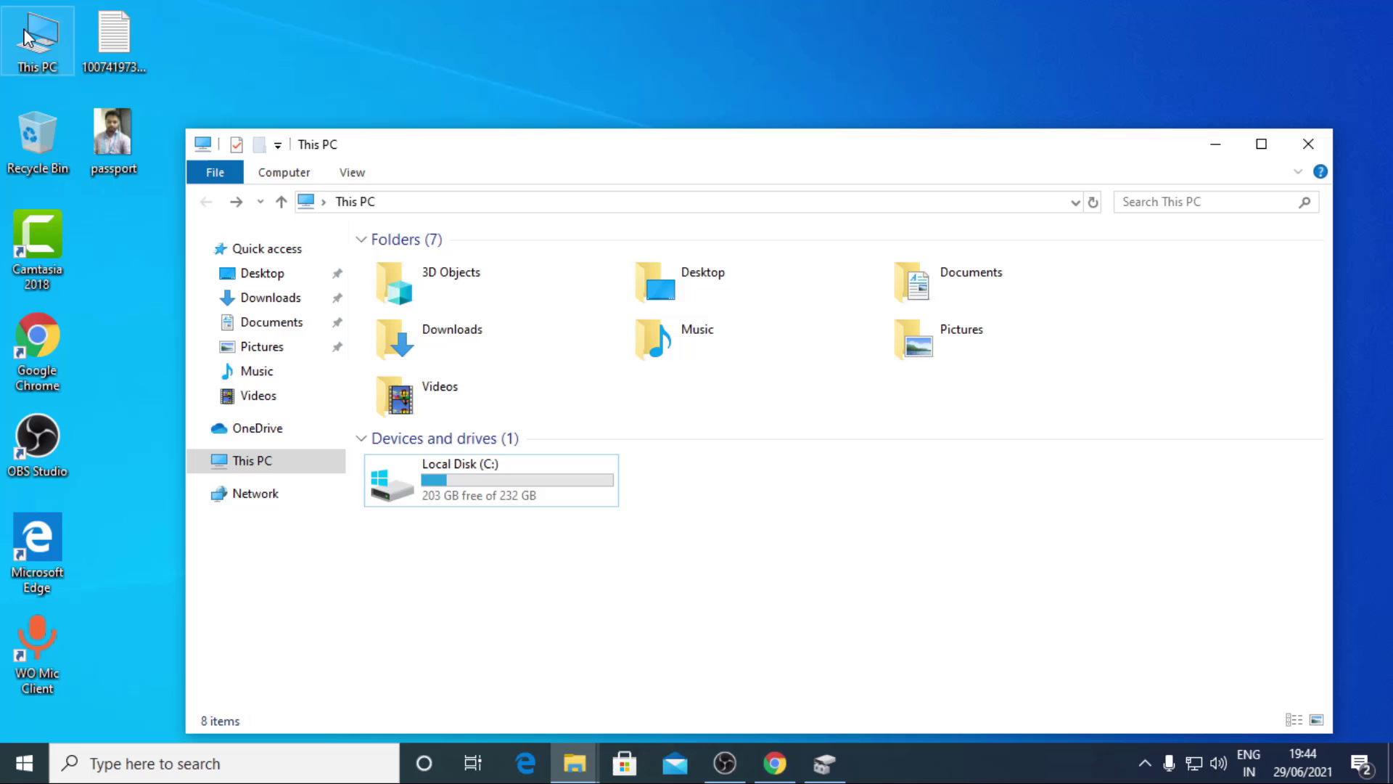
{"action": "double_click", "coordinate": [795, 153]}
{"action": "left_click", "coordinate": [824, 763]}
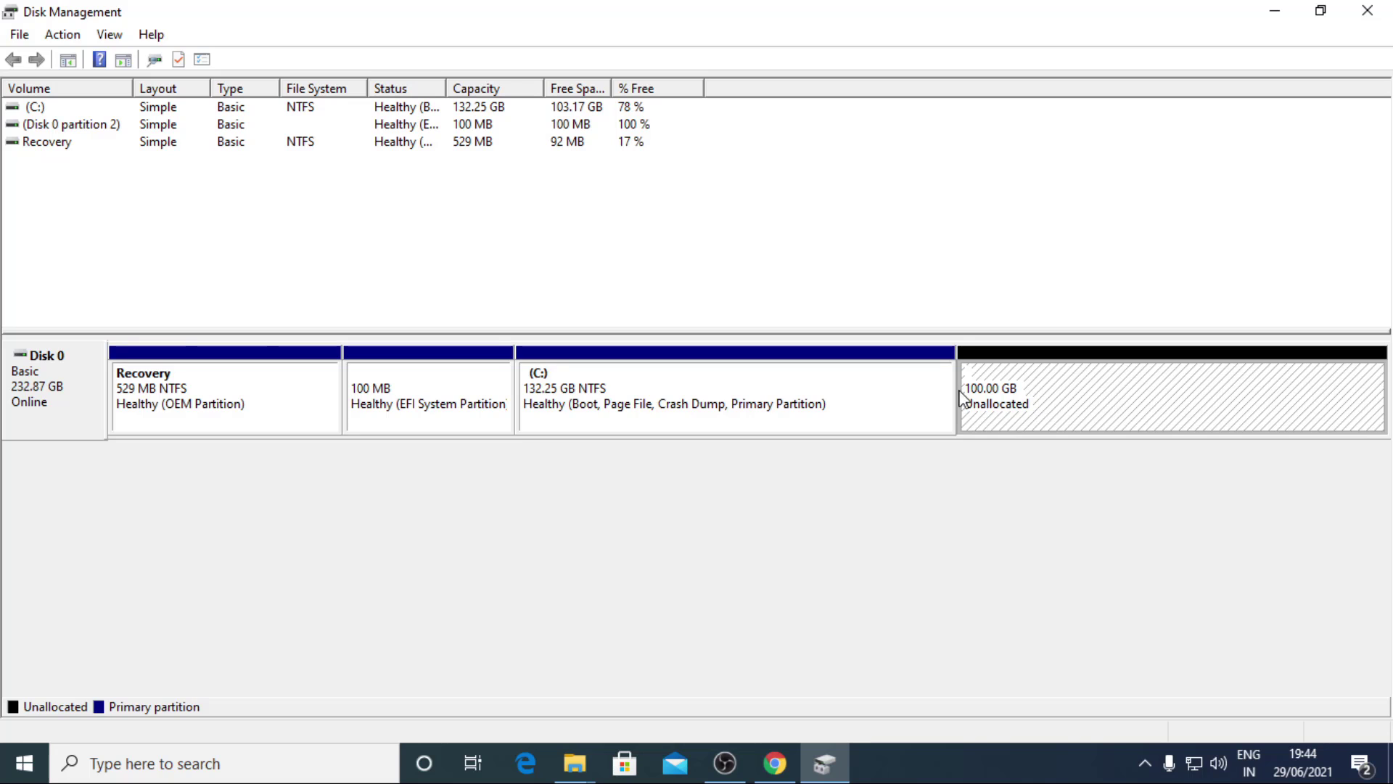
Step: Start a new simple volume on the unallocated space with a size of 102399 MB and drive letter D
{"action": "right_click", "coordinate": [1035, 396]}
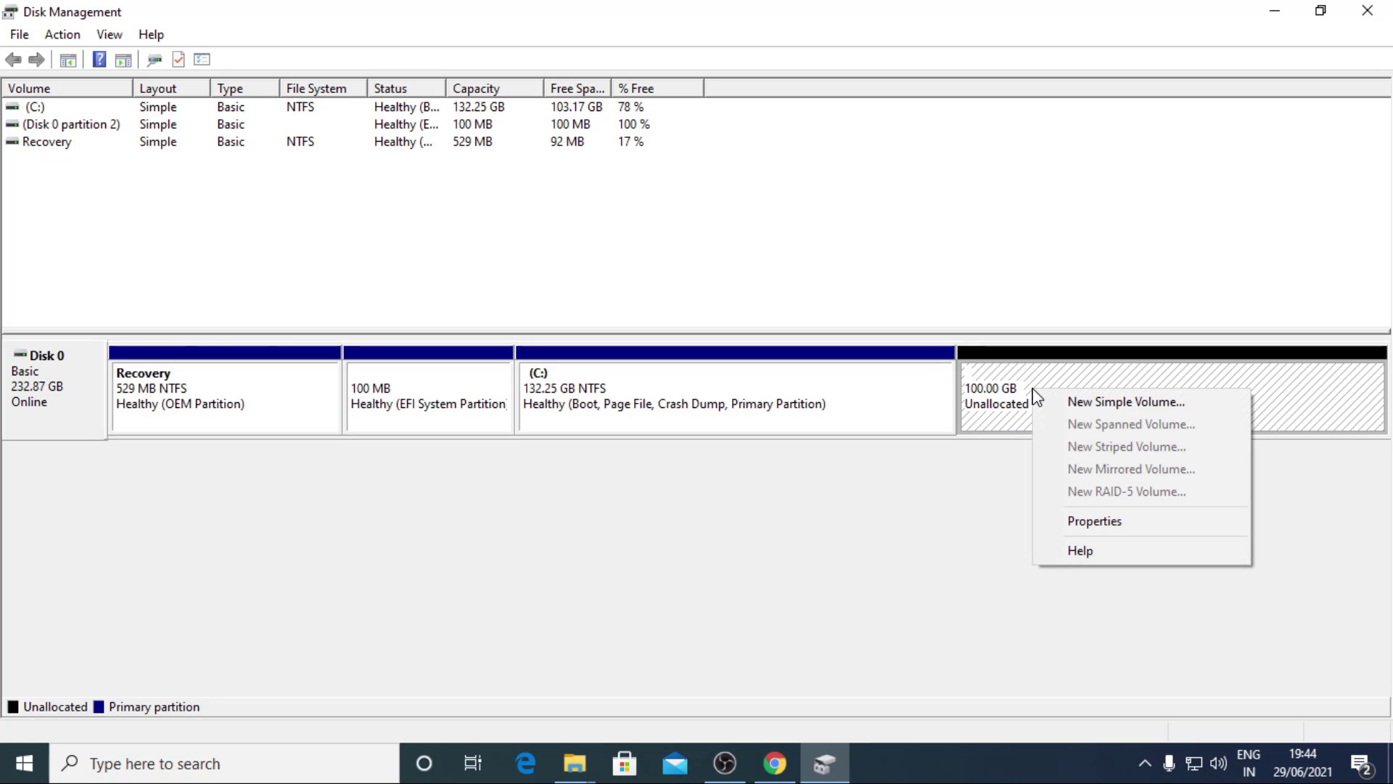
{"action": "left_click", "coordinate": [1111, 400]}
{"action": "left_click_drag", "start_coordinate": [387, 116], "coordinate": [782, 176]}
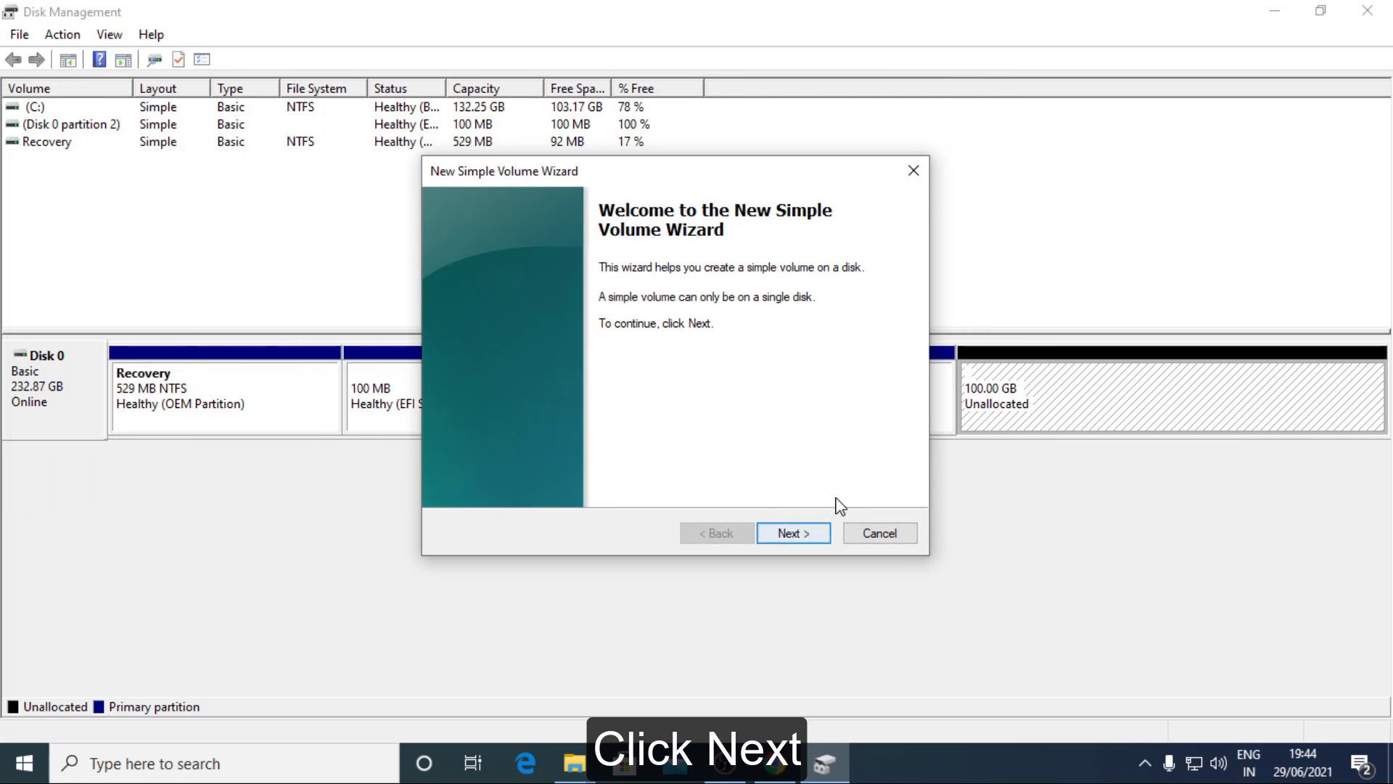
{"action": "left_click", "coordinate": [796, 536]}
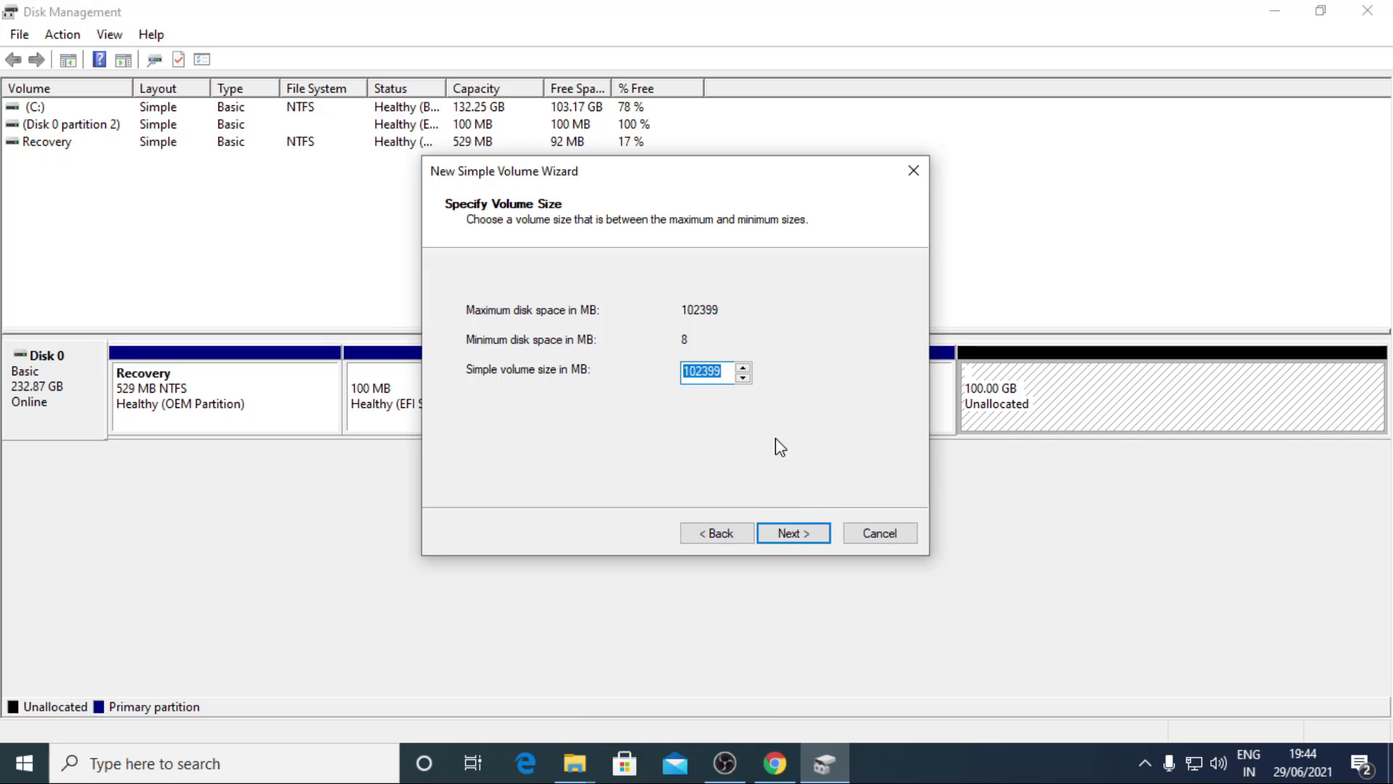
{"action": "left_click", "coordinate": [799, 535]}
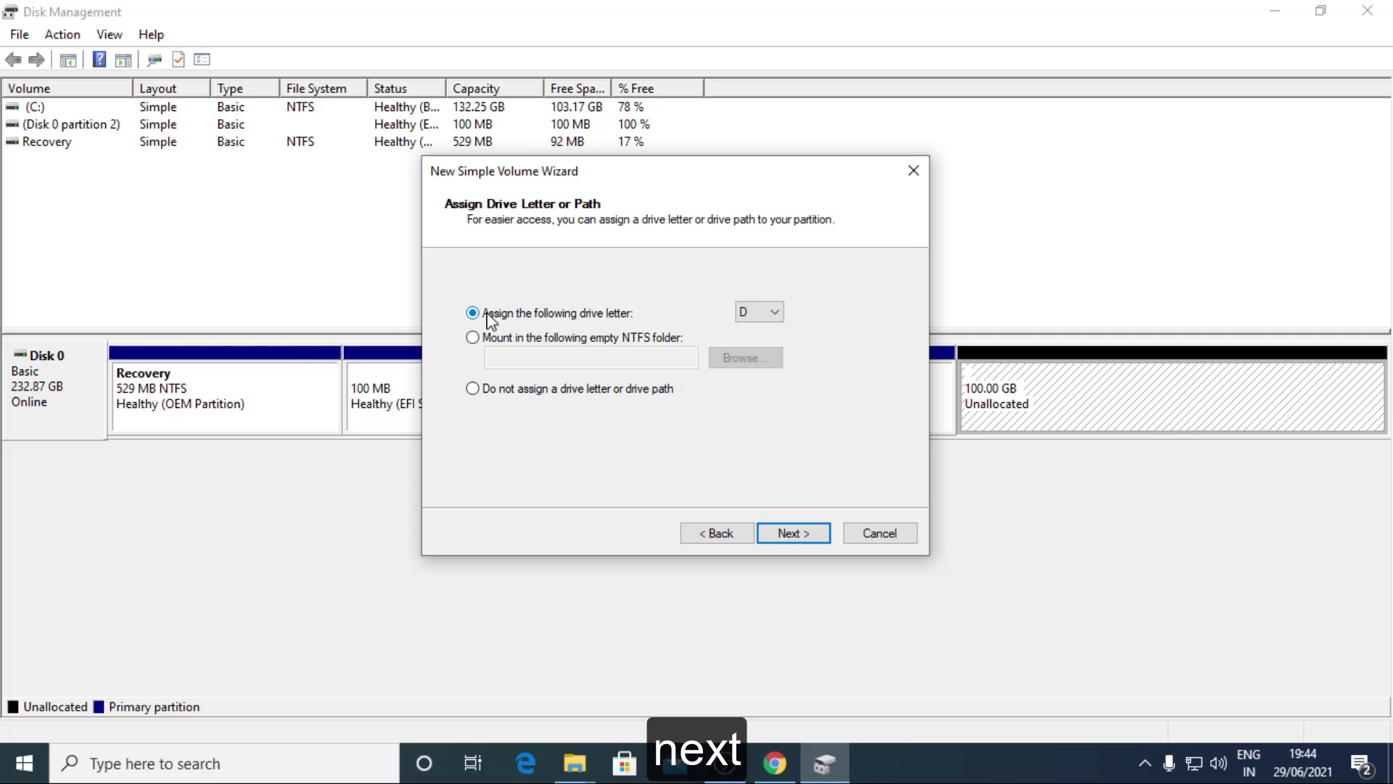
{"action": "left_click", "coordinate": [775, 313]}
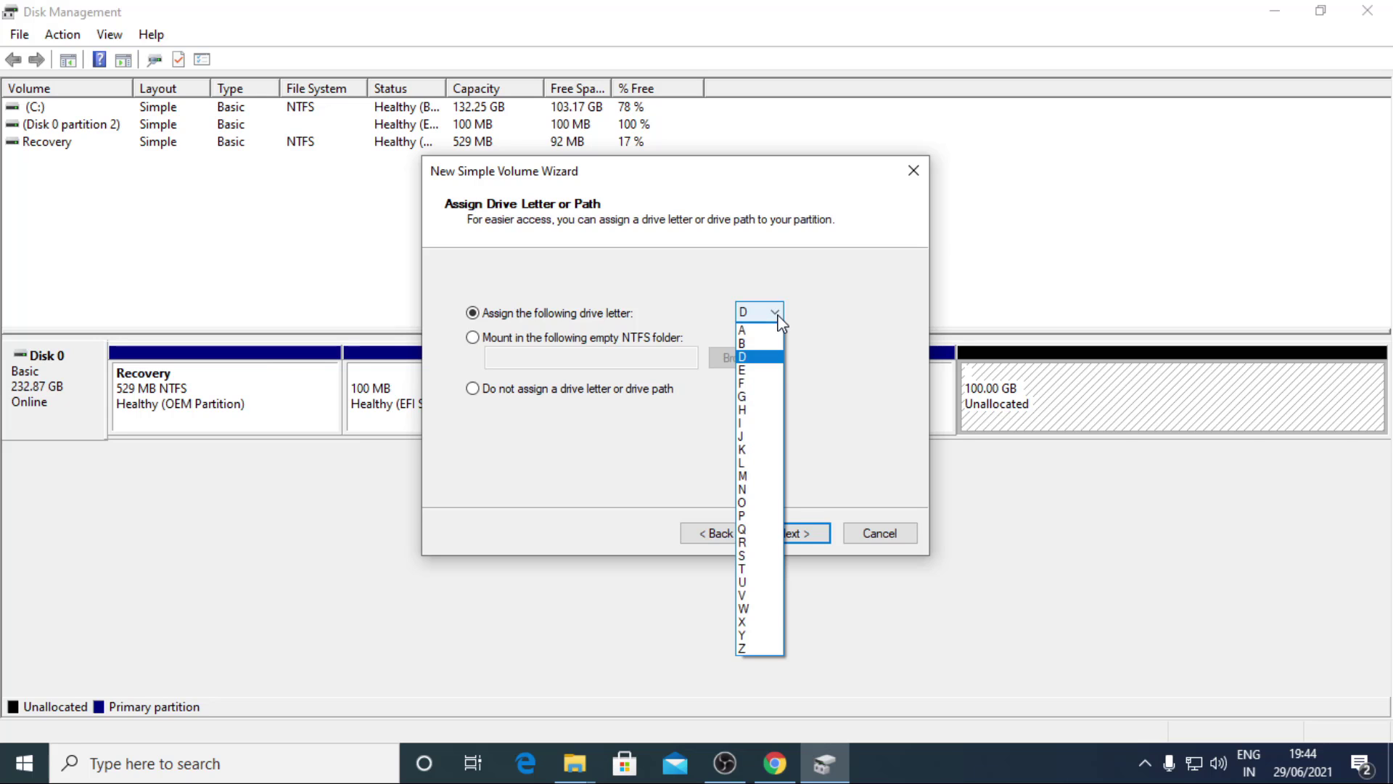
{"action": "left_click", "coordinate": [746, 356]}
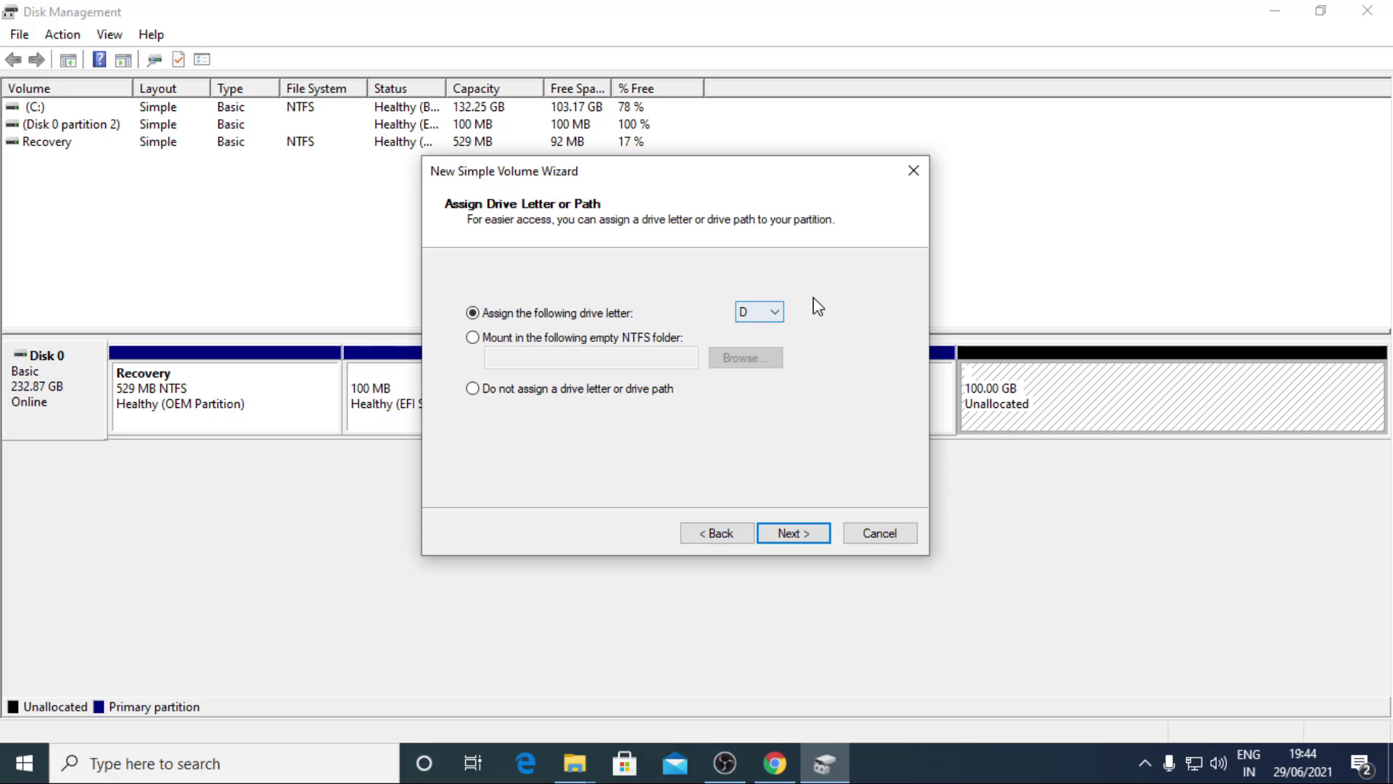
{"action": "left_click", "coordinate": [801, 537]}
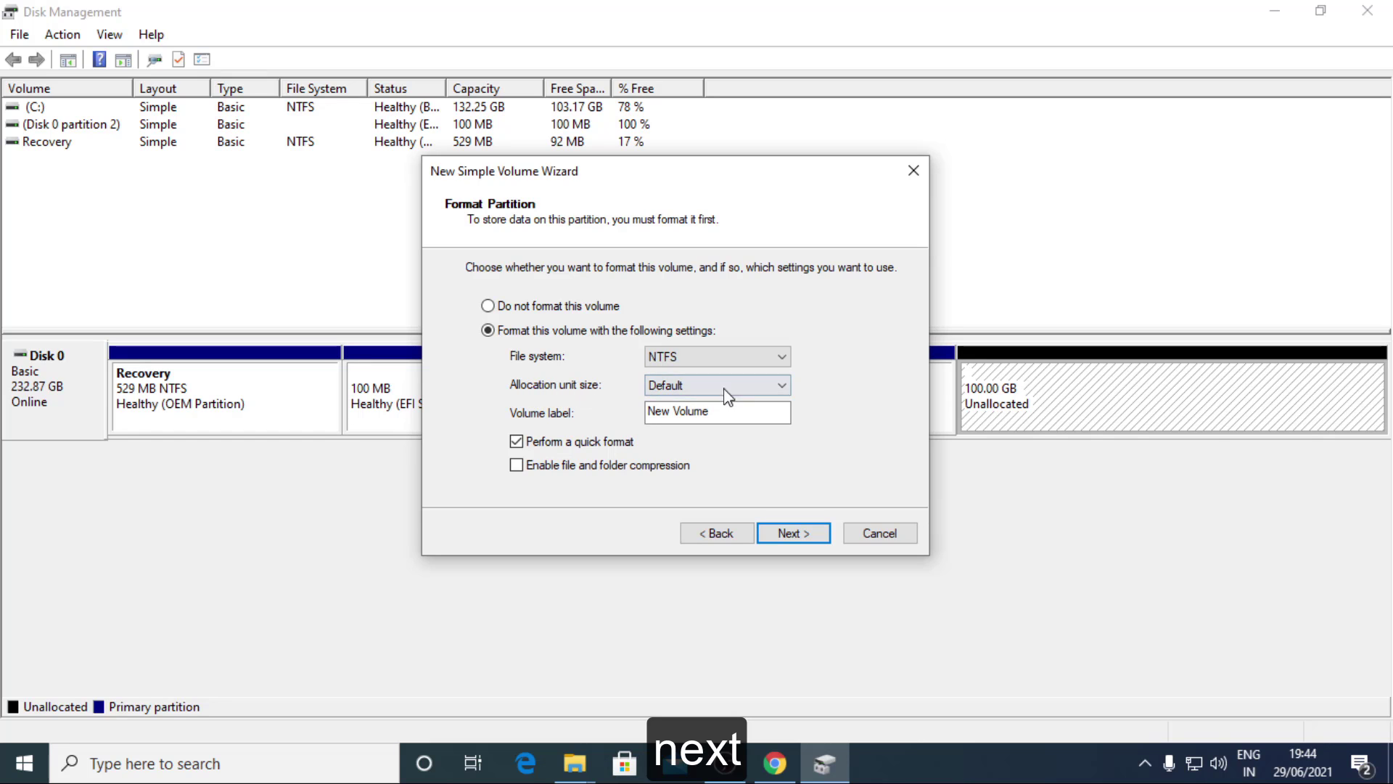
Step: Label the new volume Games, keeping the NTFS quick format settings, and finish creating it
{"action": "left_click_drag", "start_coordinate": [710, 412], "coordinate": [595, 417]}
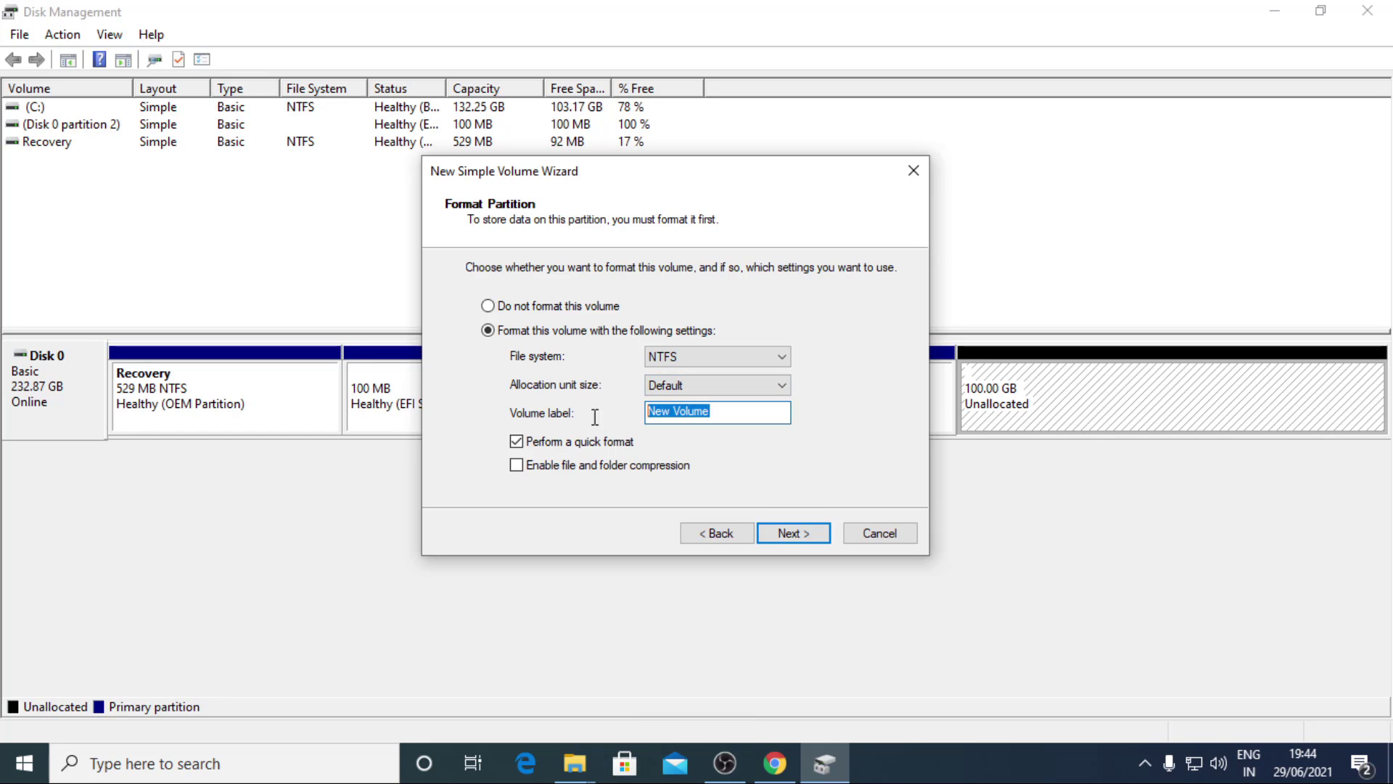
{"action": "key", "text": "BackSpace"}
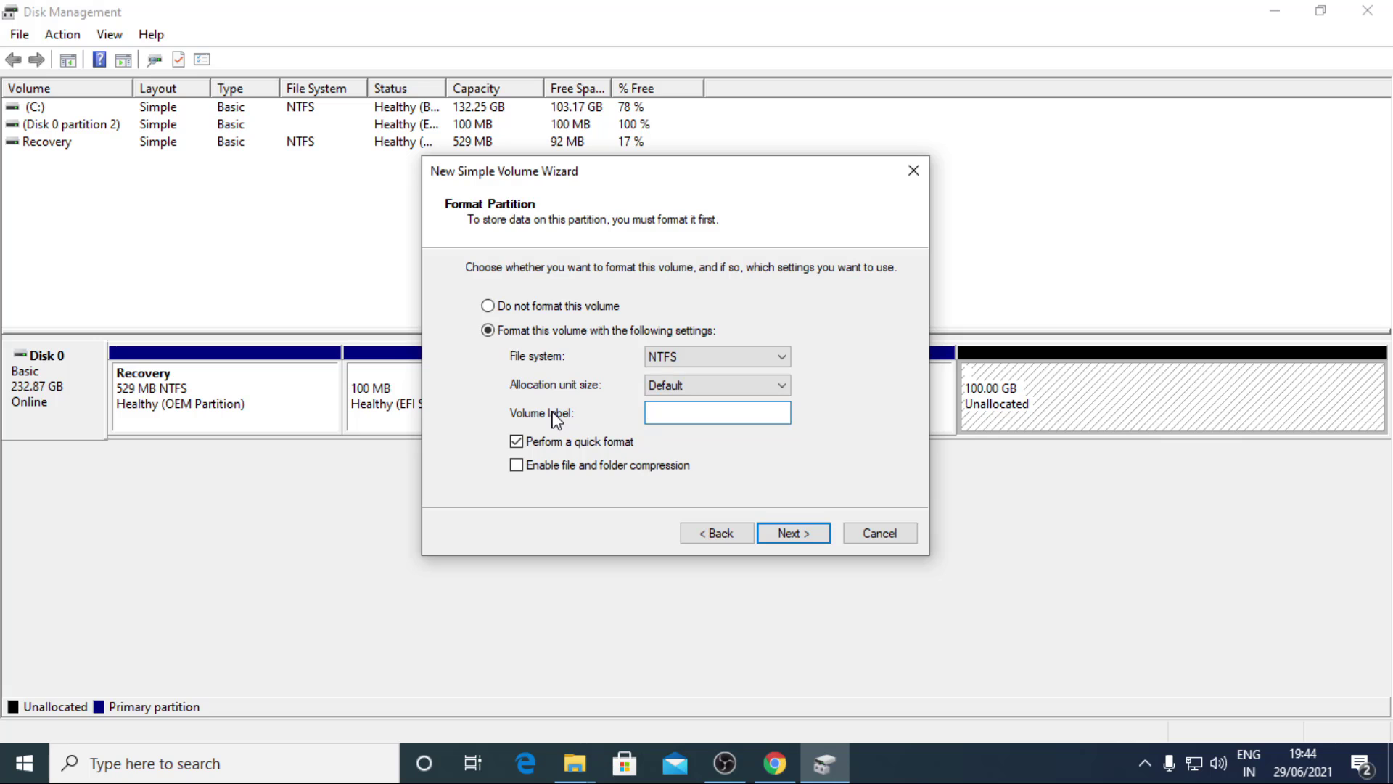
{"action": "type", "text": "Games"}
{"action": "left_click", "coordinate": [793, 534]}
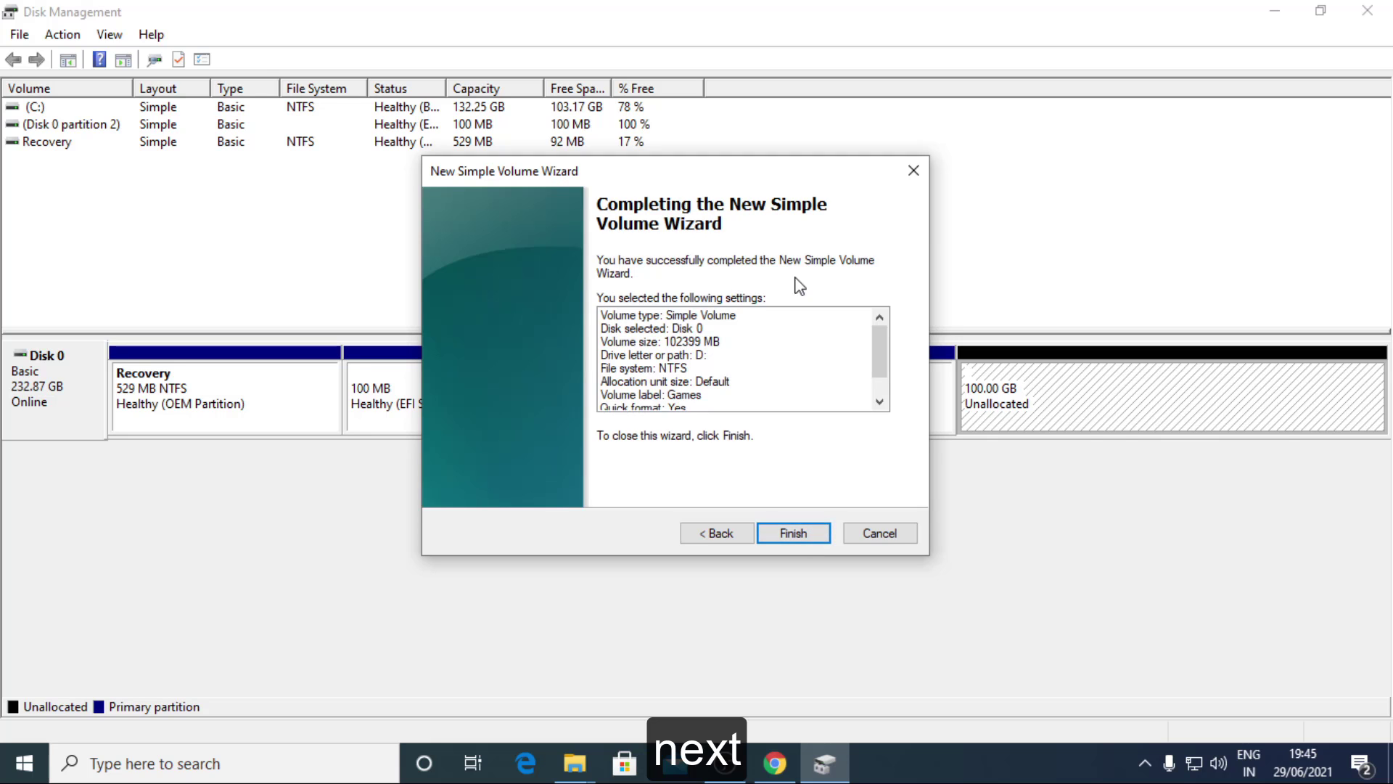
{"action": "left_click", "coordinate": [790, 535]}
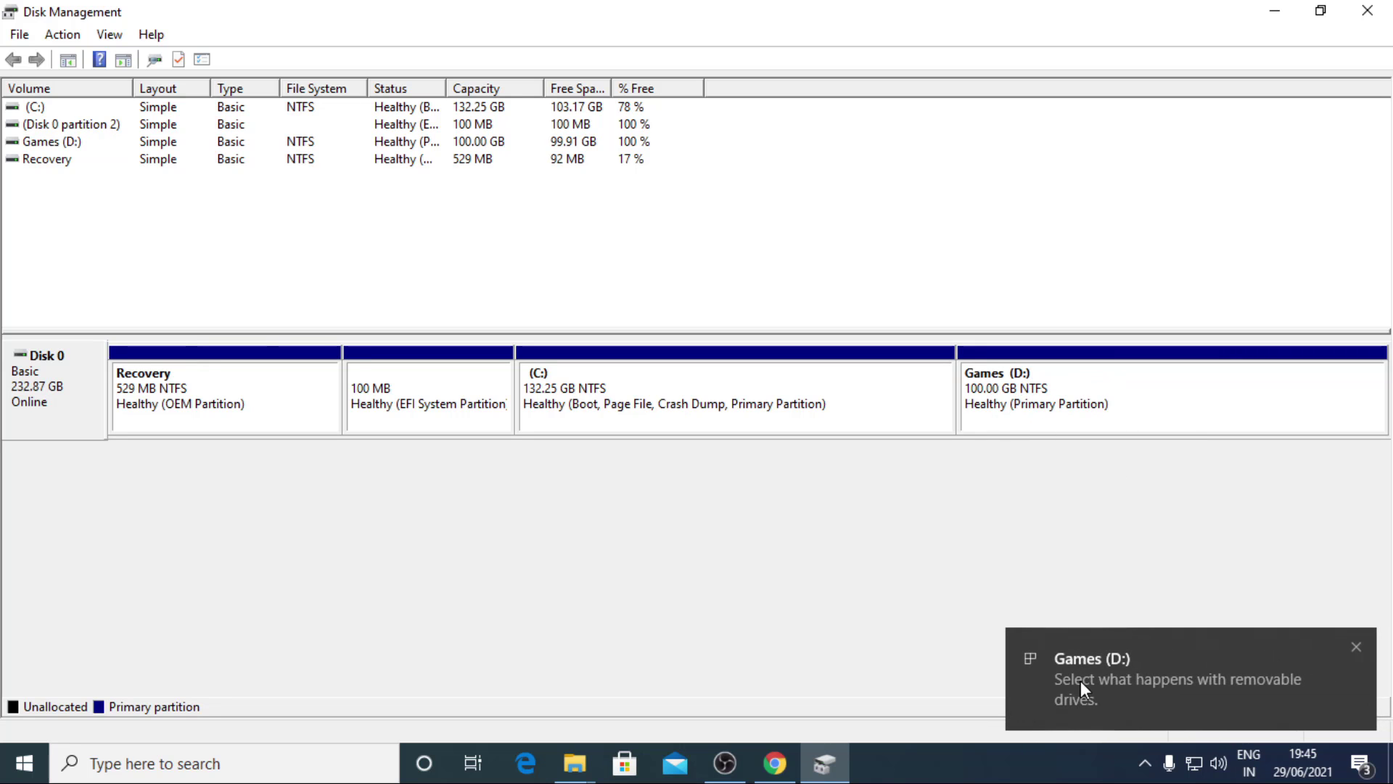
Step: Switch to File Explorer and create a folder named Games on the Games (D:) drive
{"action": "left_click", "coordinate": [1275, 11]}
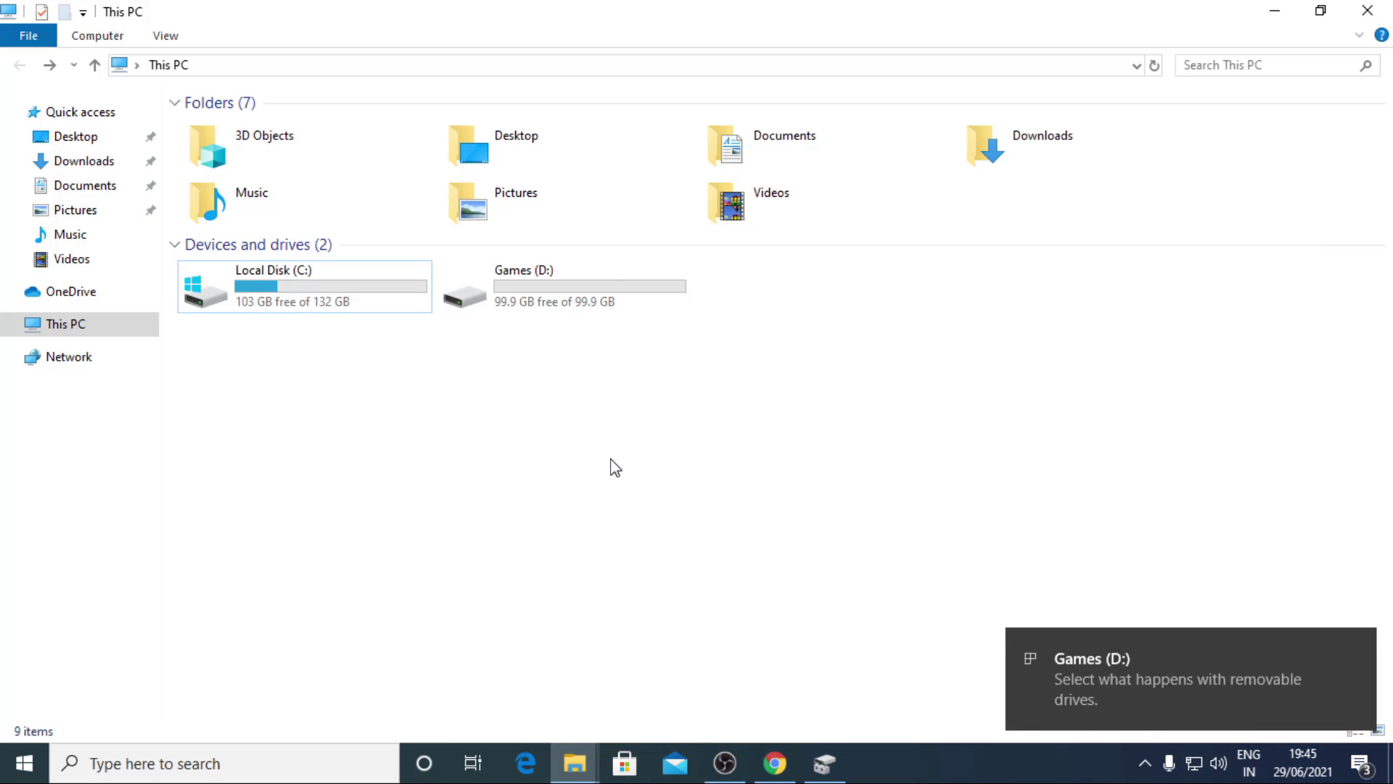
{"action": "left_click", "coordinate": [551, 283]}
{"action": "double_click", "coordinate": [576, 301]}
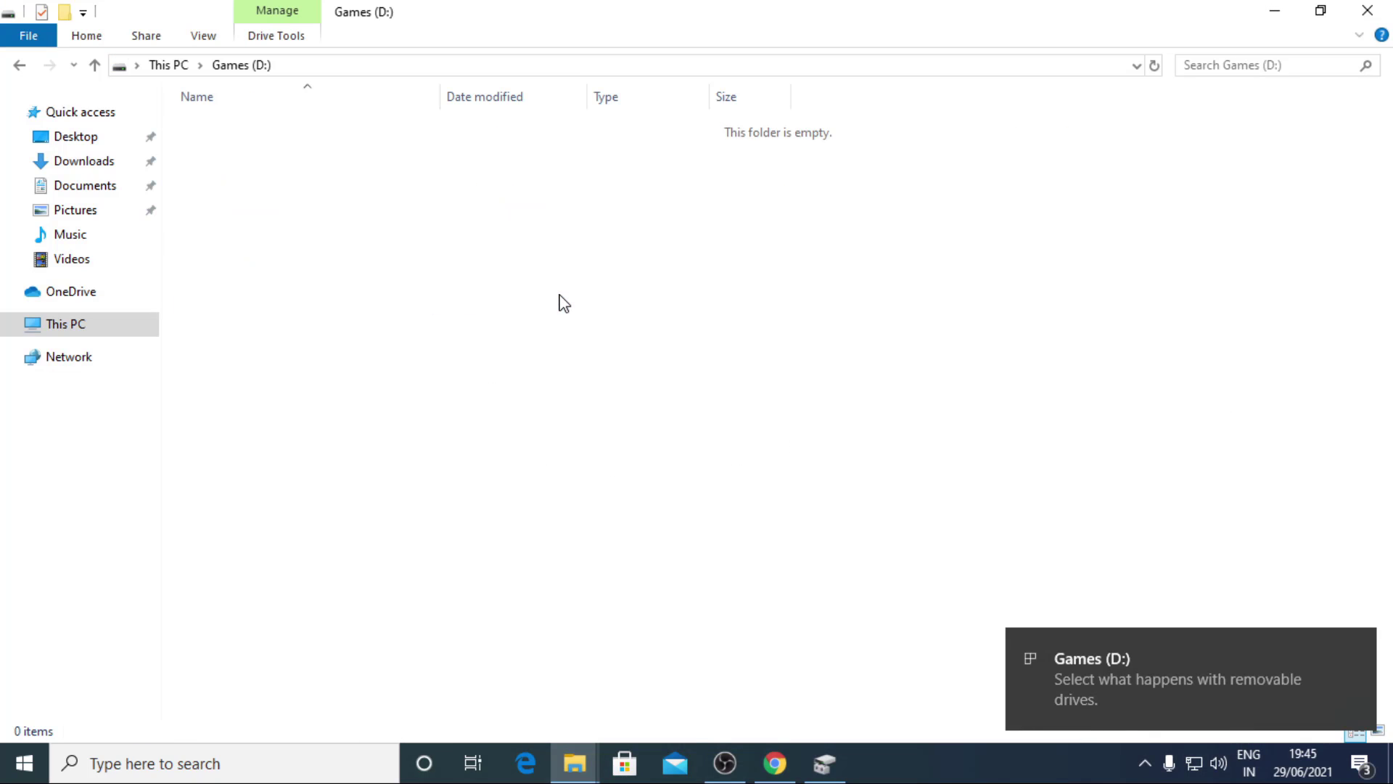
{"action": "right_click", "coordinate": [389, 254]}
{"action": "mouse_move", "coordinate": [576, 502]}
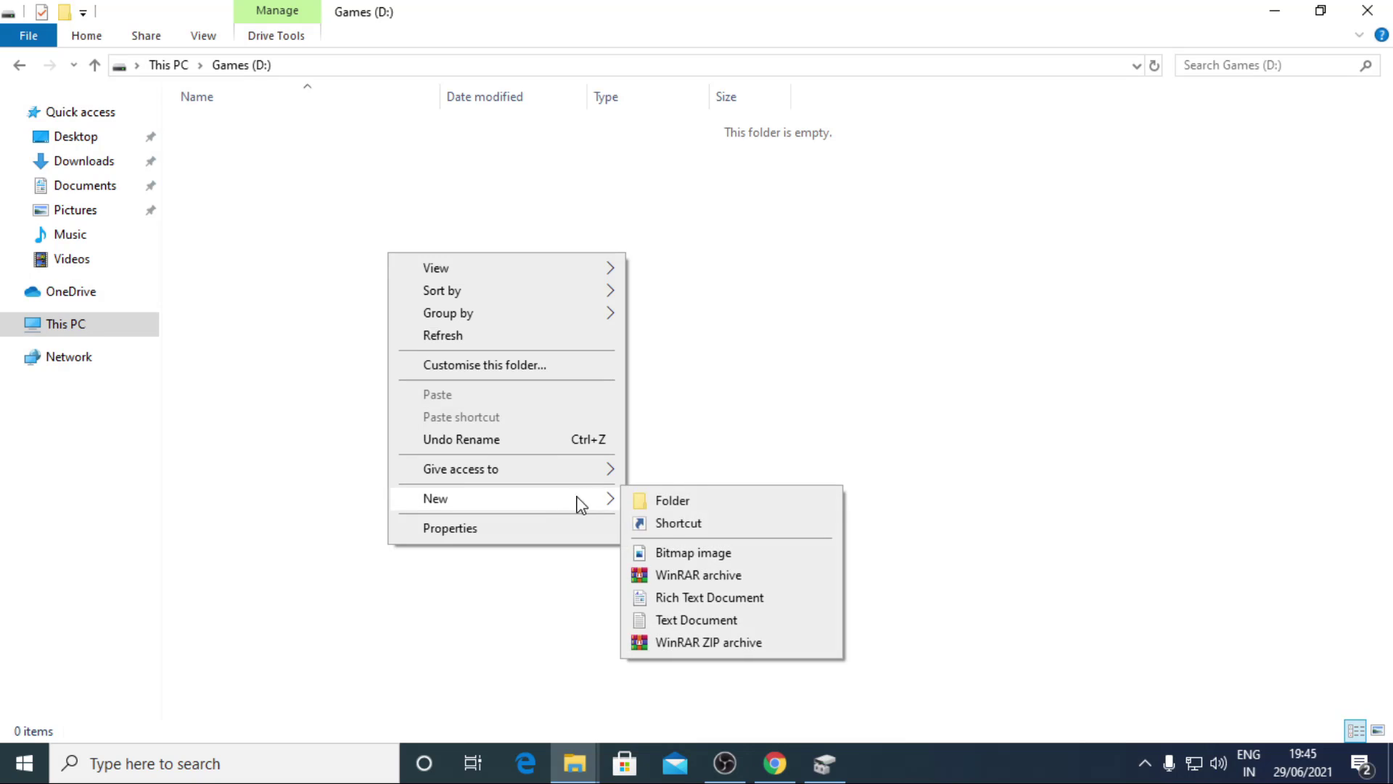
{"action": "left_click", "coordinate": [672, 501]}
{"action": "type", "text": "Gamne"}
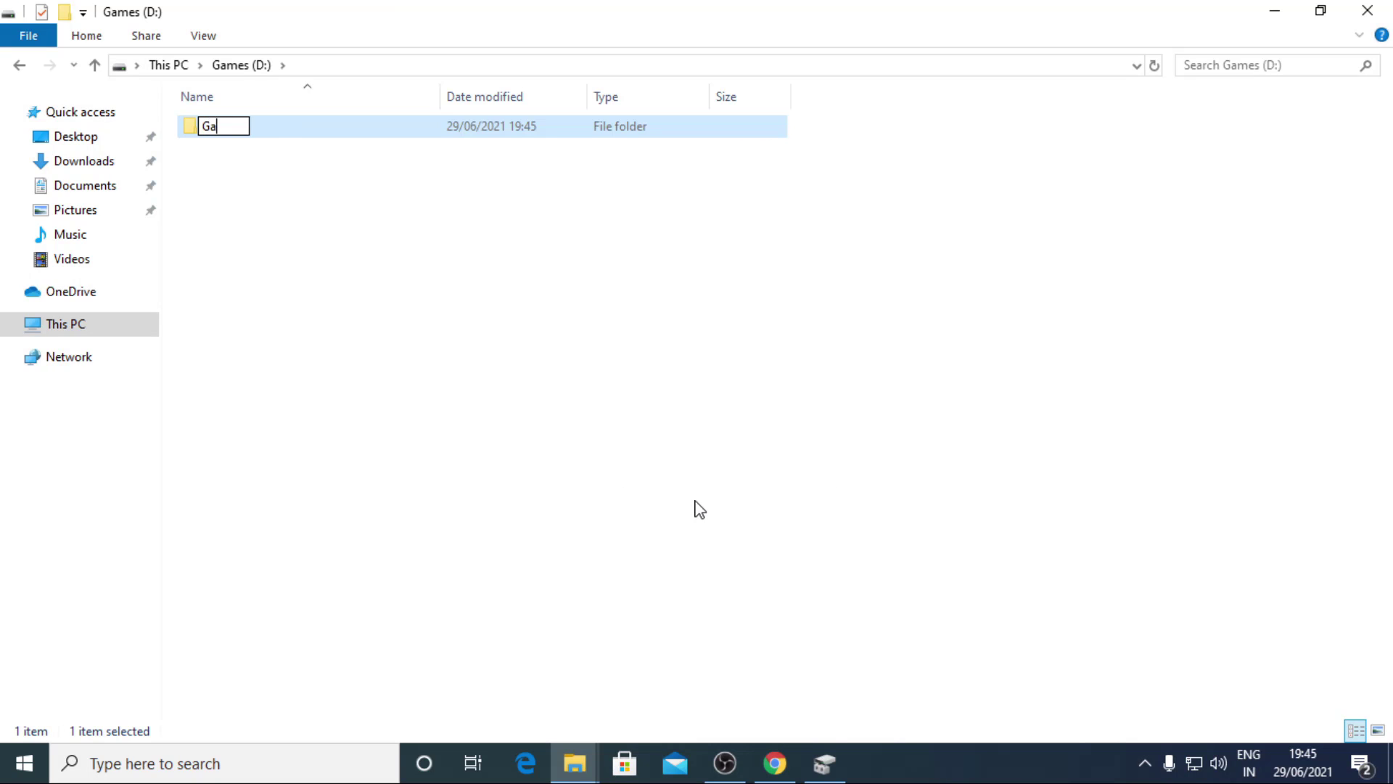
{"action": "key", "text": "BackSpace"}
{"action": "key", "text": "BackSpace"}
{"action": "key", "text": "Return"}
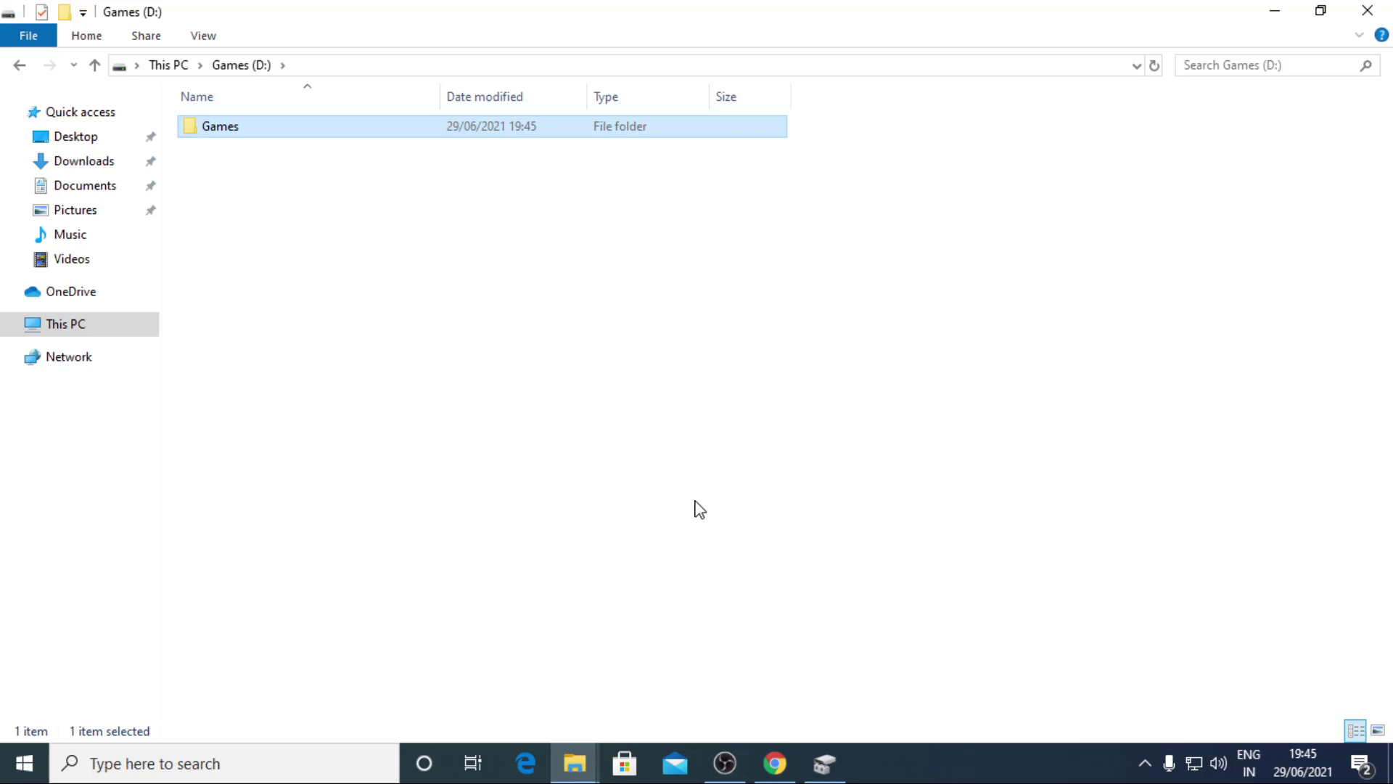
Step: Look inside the new Games folder, and review the D: drive's contents and the drive list in This PC
{"action": "key", "text": "Return"}
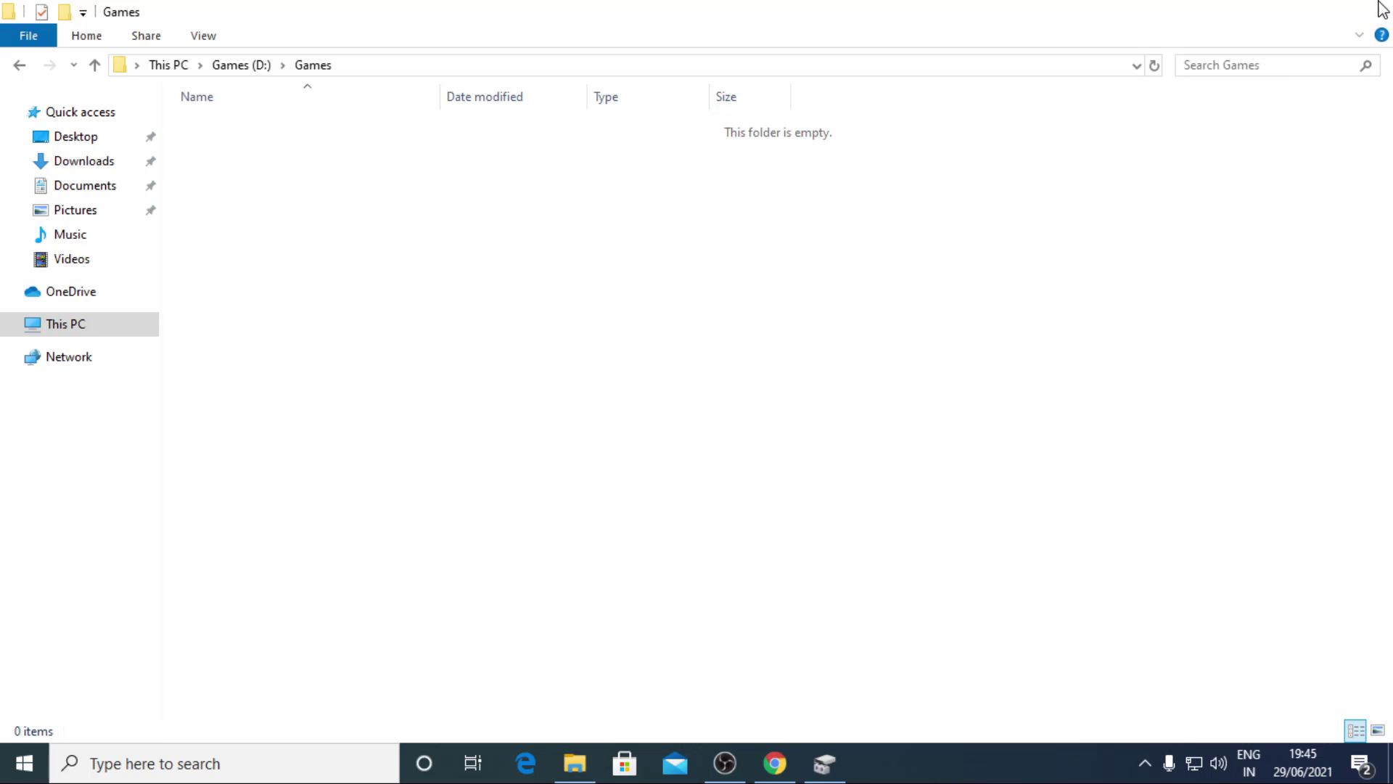
{"action": "left_click", "coordinate": [1378, 7]}
{"action": "double_click", "coordinate": [38, 40]}
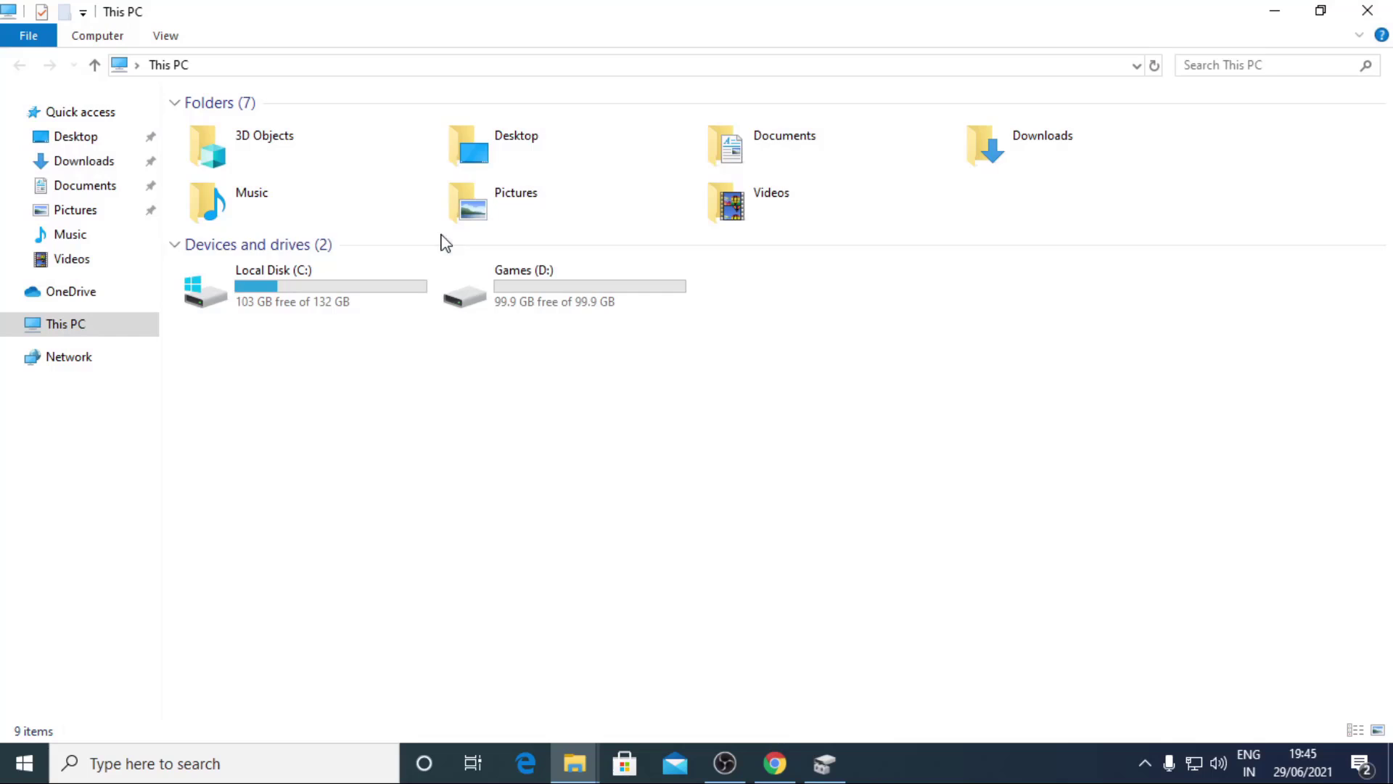
{"action": "double_click", "coordinate": [578, 299]}
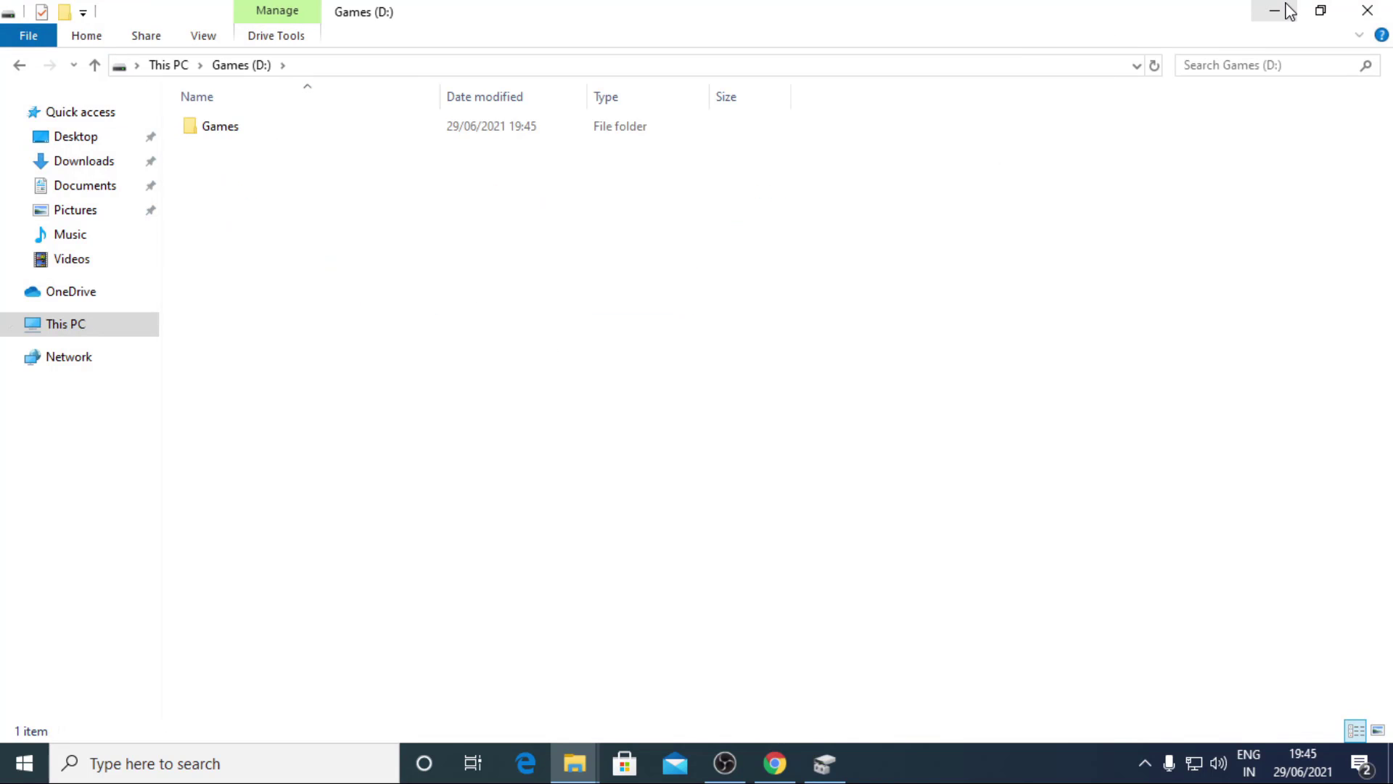
{"action": "left_click", "coordinate": [1368, 12]}
{"action": "double_click", "coordinate": [14, 33]}
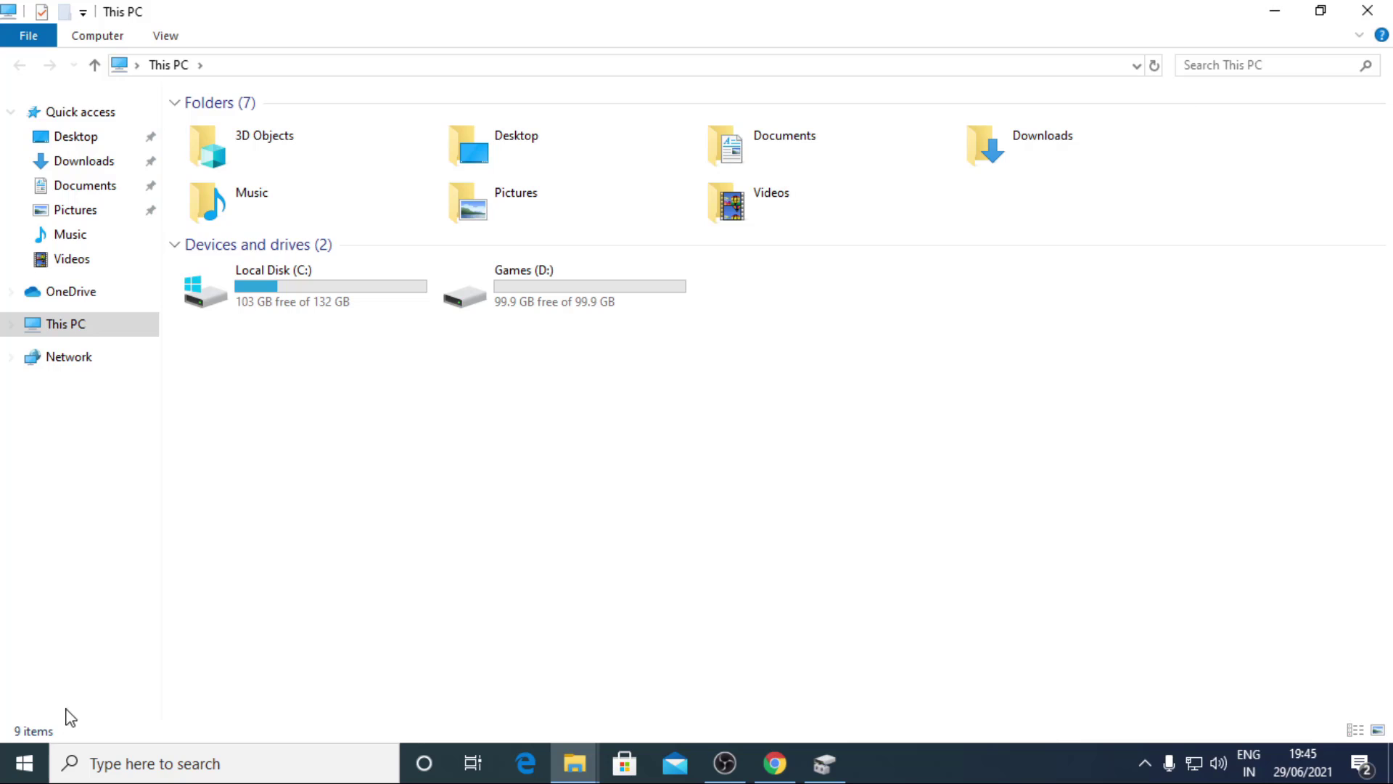
Step: Open Disk Management and maximize its window
{"action": "right_click", "coordinate": [8, 778]}
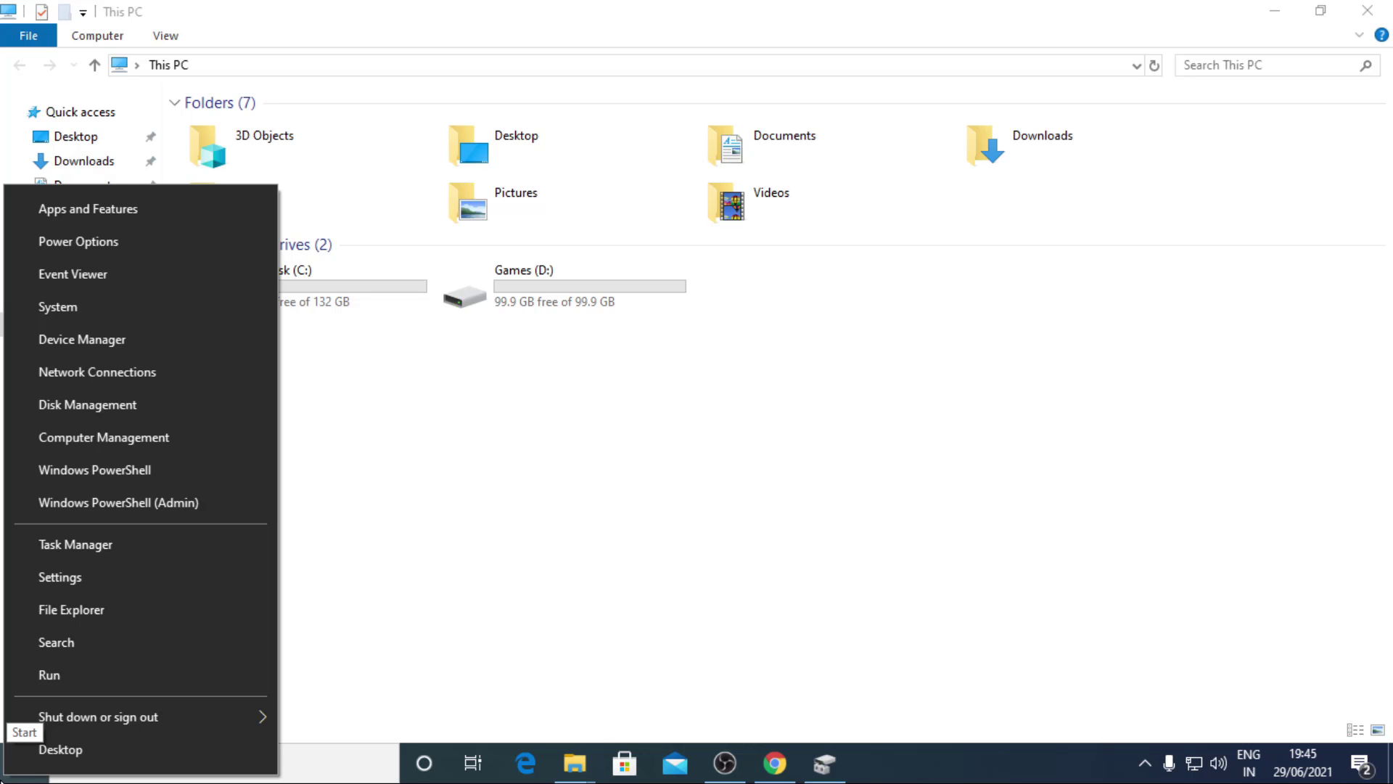
{"action": "left_click", "coordinate": [7, 775]}
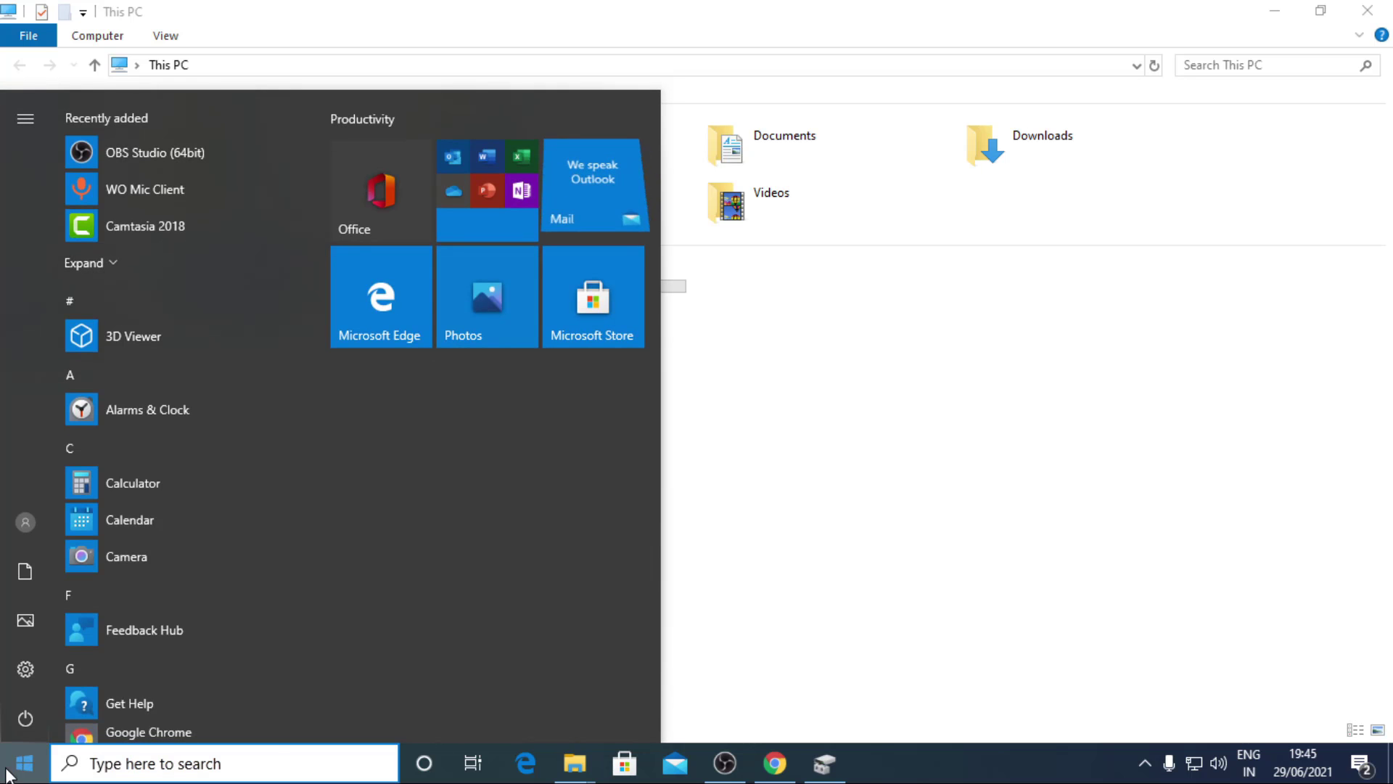
{"action": "right_click", "coordinate": [8, 775]}
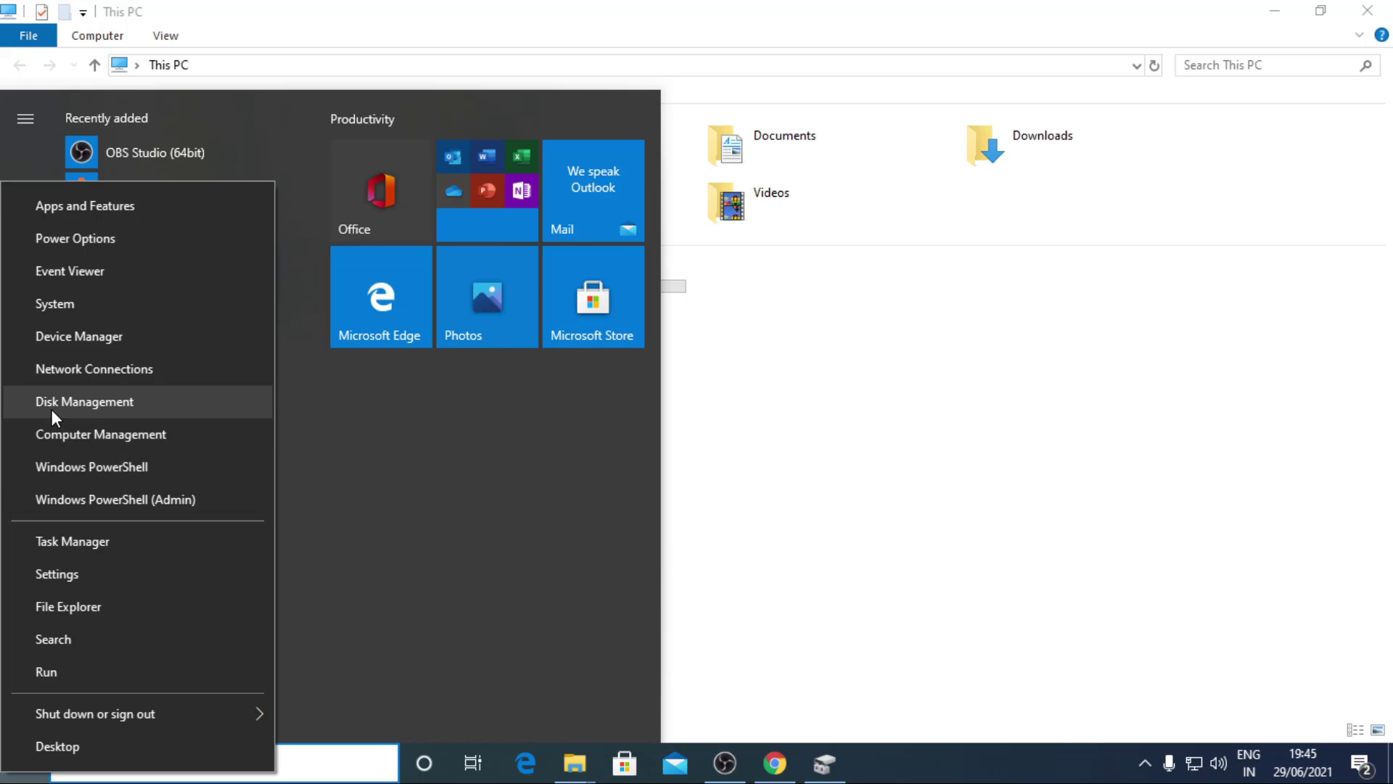
{"action": "left_click", "coordinate": [114, 401]}
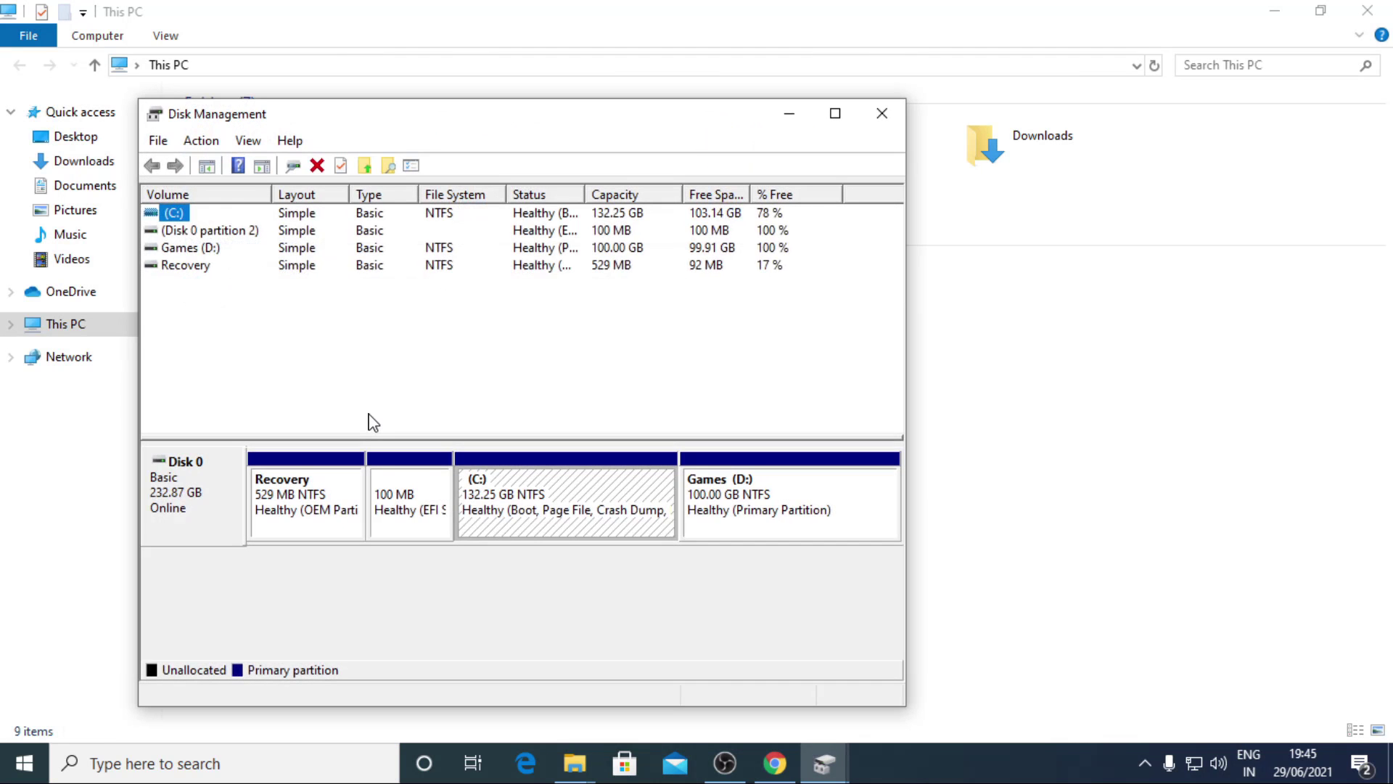
{"action": "double_click", "coordinate": [635, 116]}
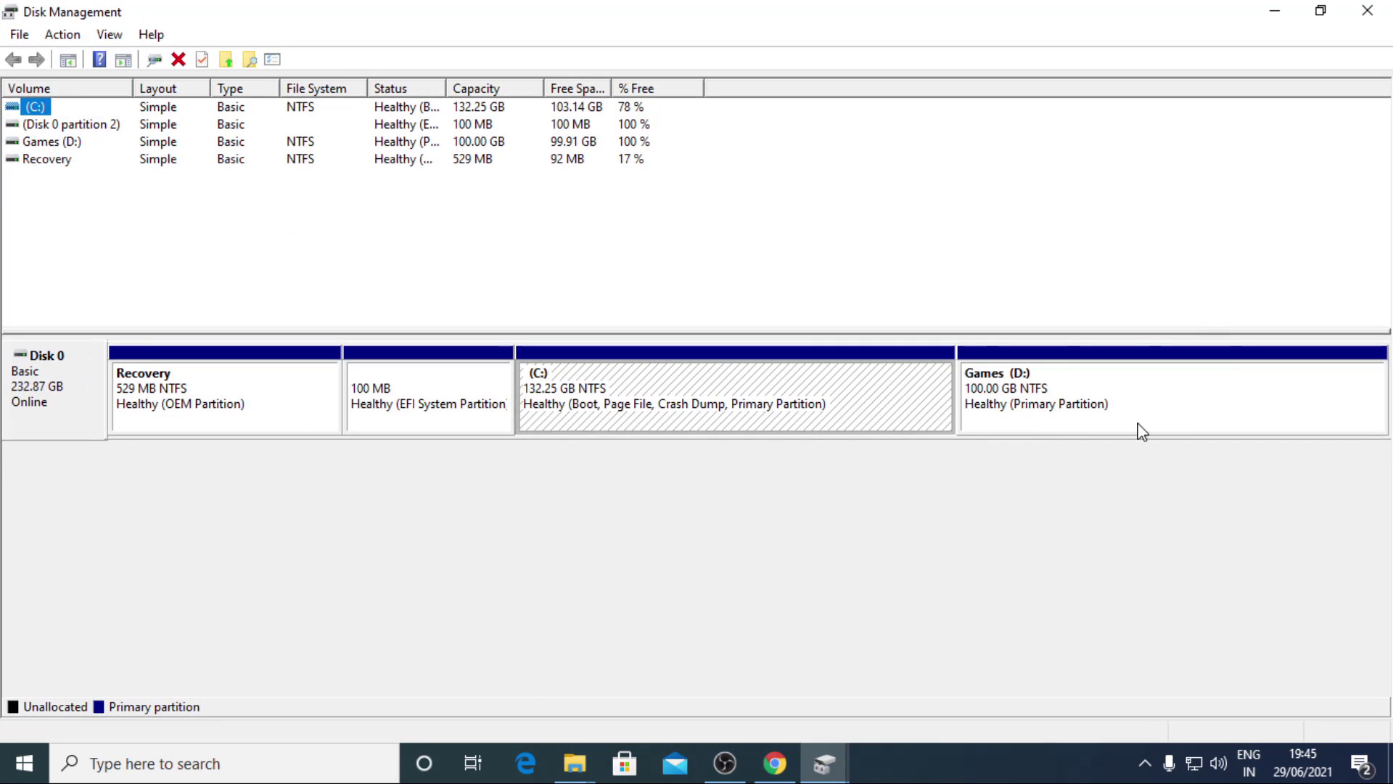
Step: Delete the Games (D:) volume from Disk 0, accepting the erasure of its data, and select the resulting unallocated space
{"action": "left_click", "coordinate": [628, 410]}
{"action": "left_click", "coordinate": [1133, 405]}
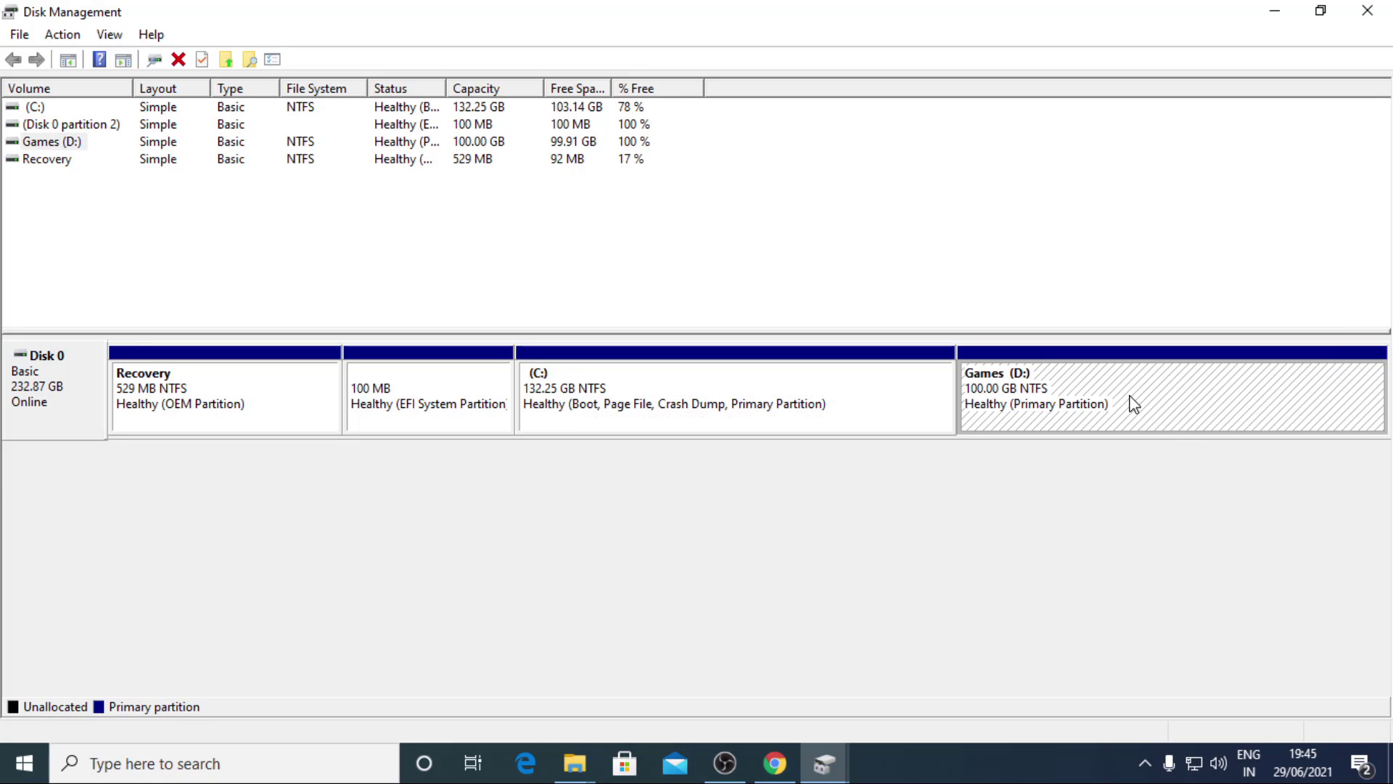
{"action": "right_click", "coordinate": [1076, 399]}
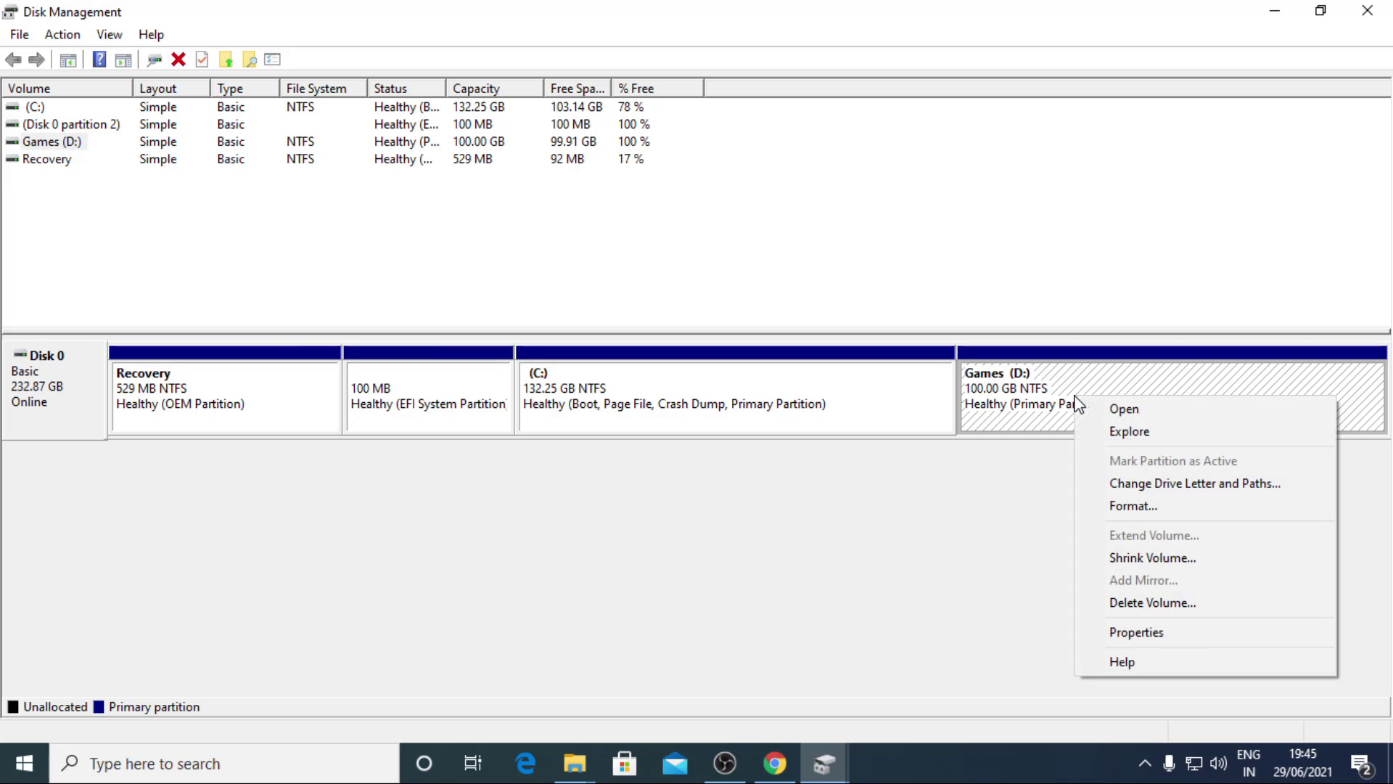
{"action": "left_click", "coordinate": [1150, 604]}
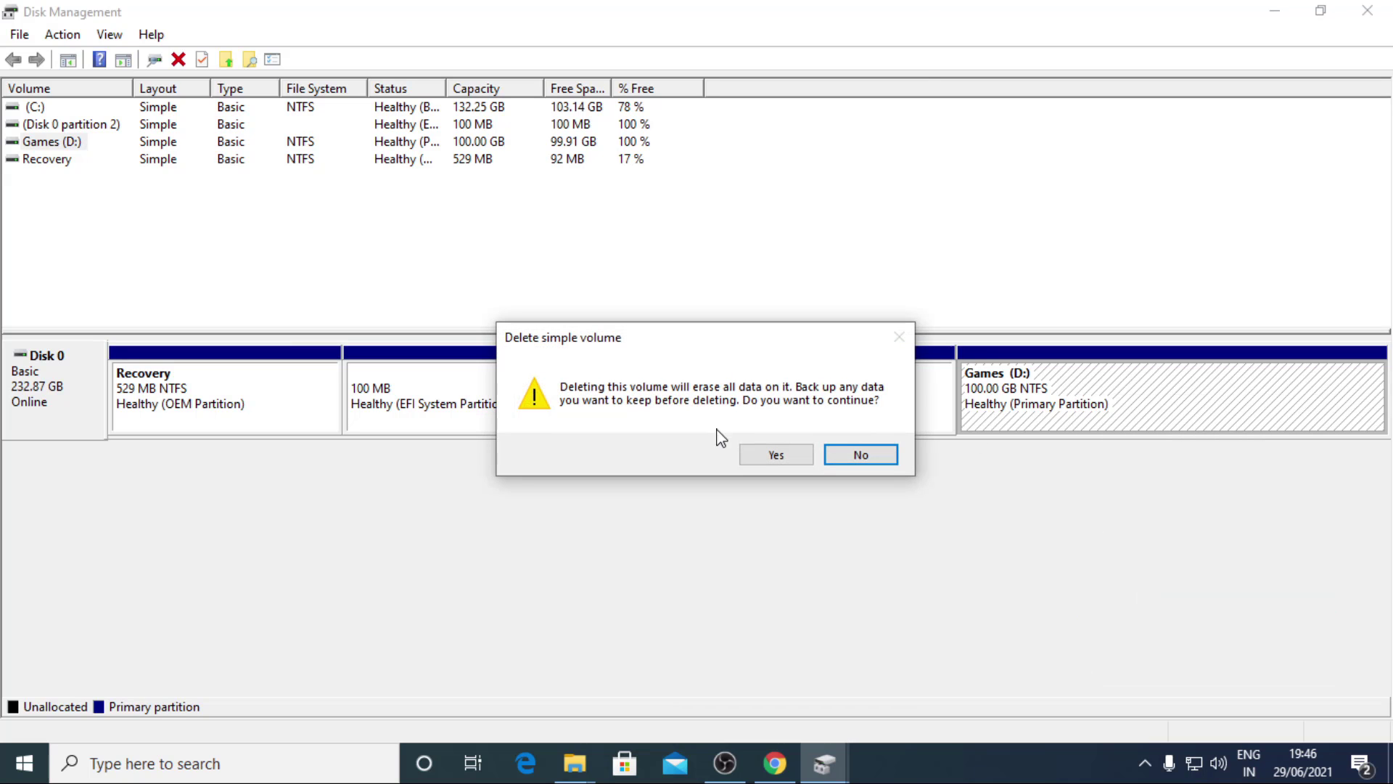
{"action": "left_click", "coordinate": [767, 454]}
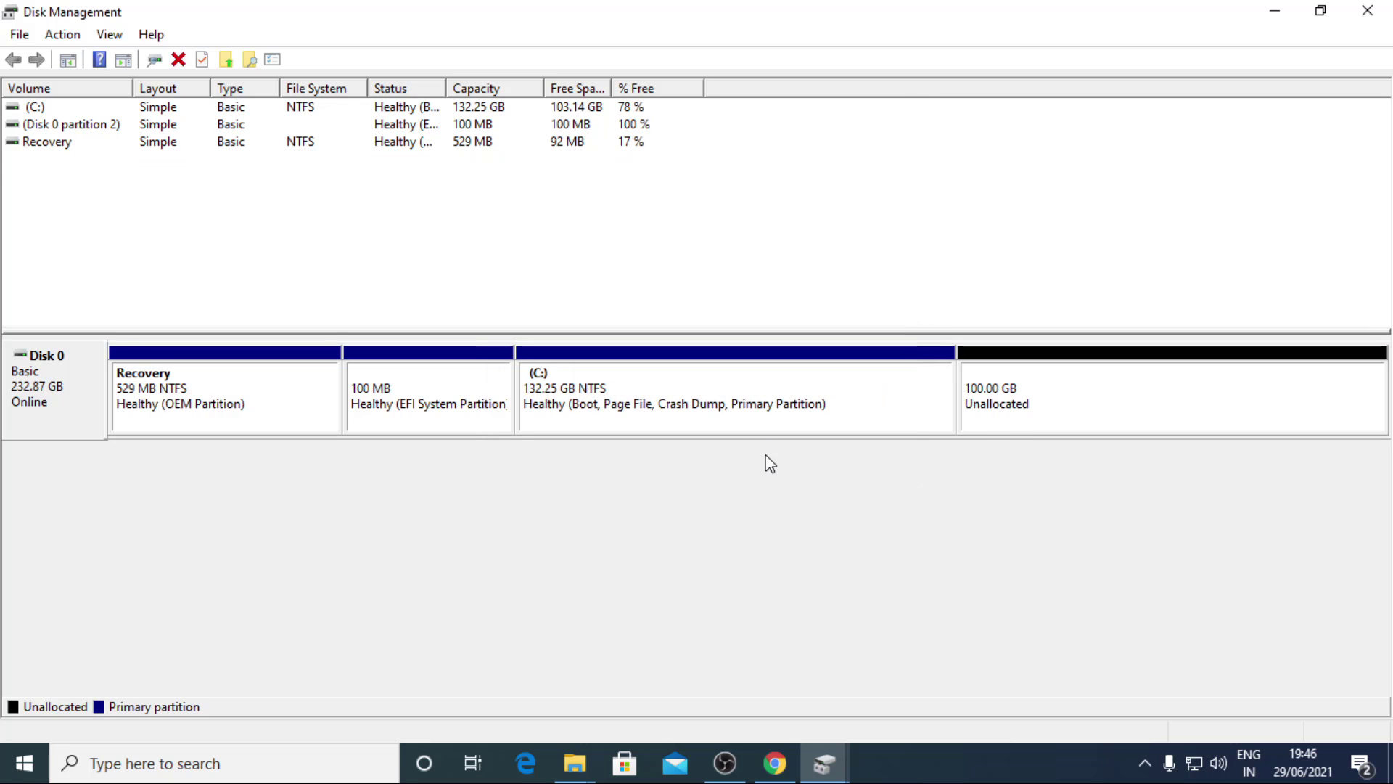
{"action": "left_click", "coordinate": [1055, 407]}
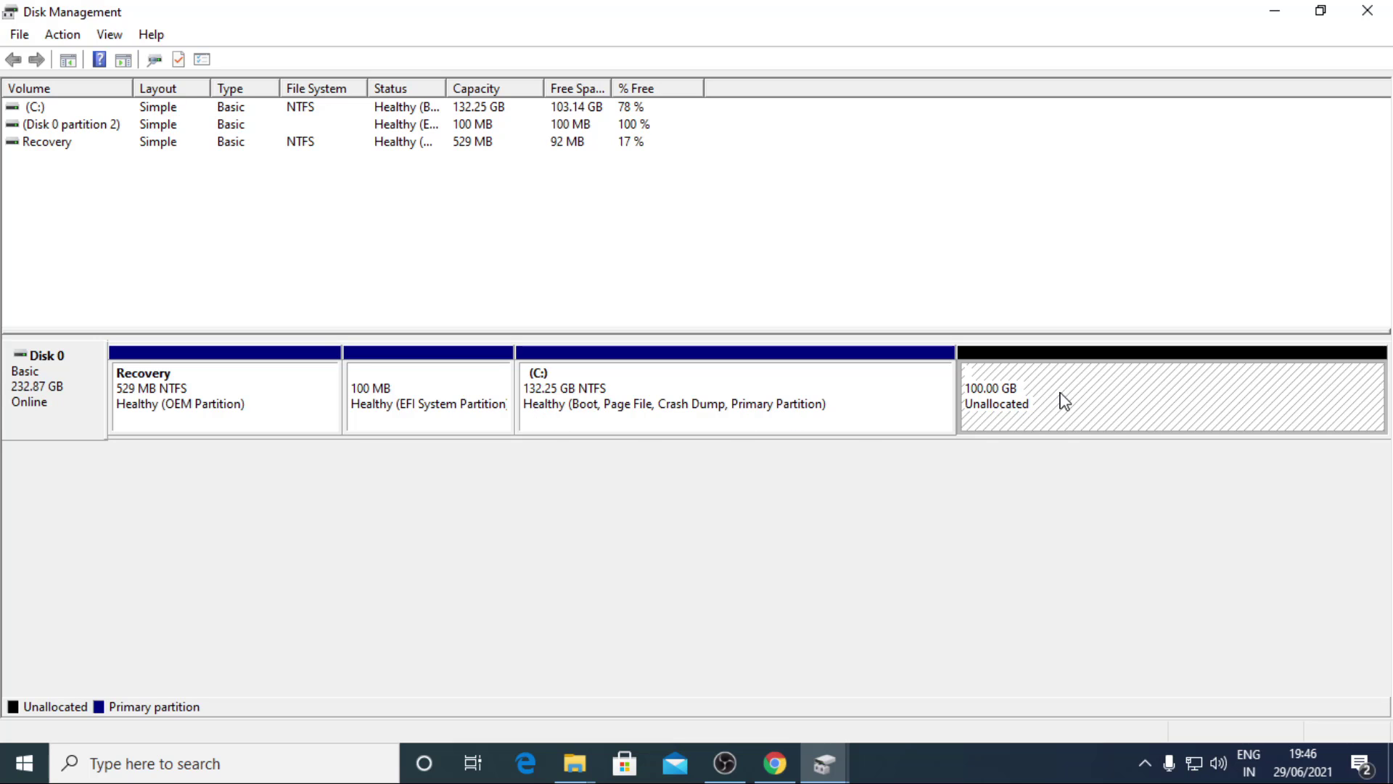
Step: Extend the C: volume with all 102399 MB of unallocated space on Disk 0
{"action": "left_click", "coordinate": [540, 404]}
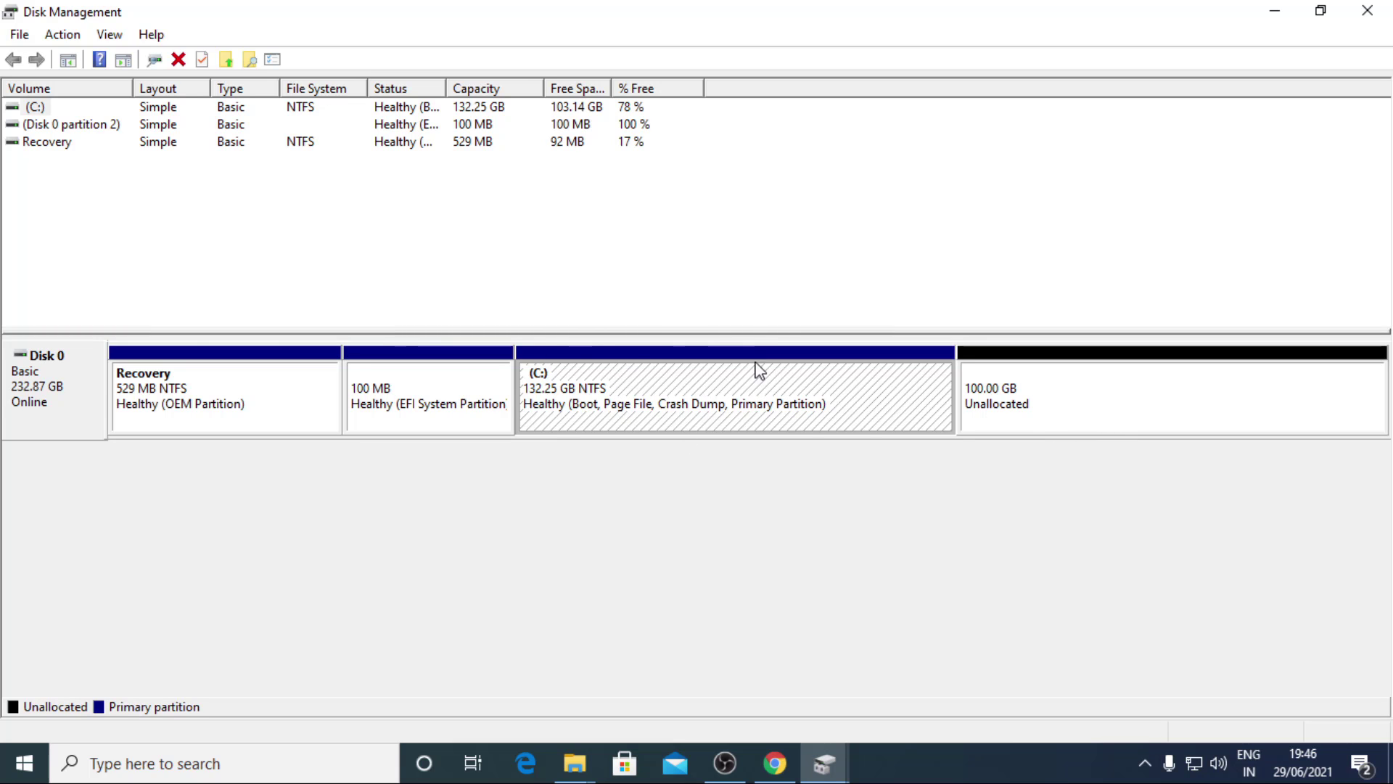
{"action": "right_click", "coordinate": [638, 399]}
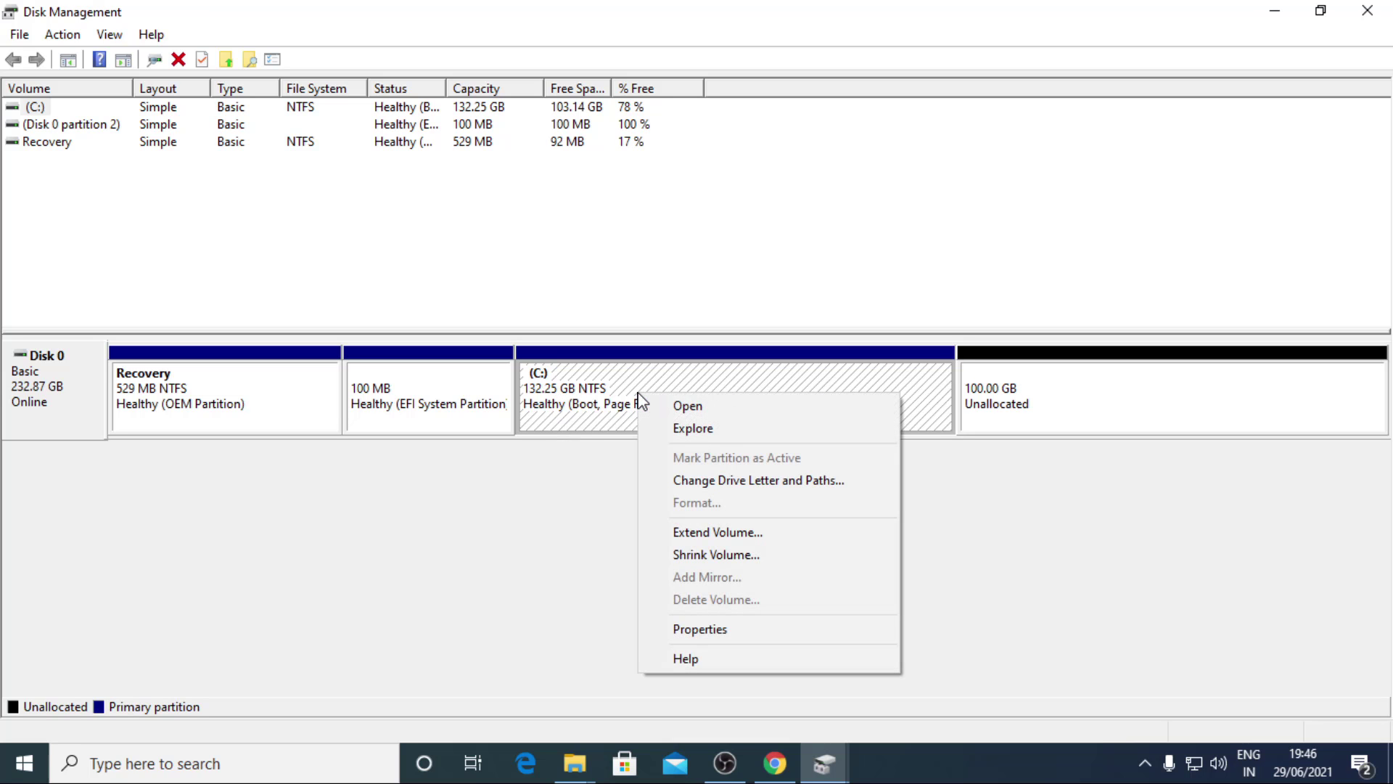
{"action": "left_click", "coordinate": [691, 535]}
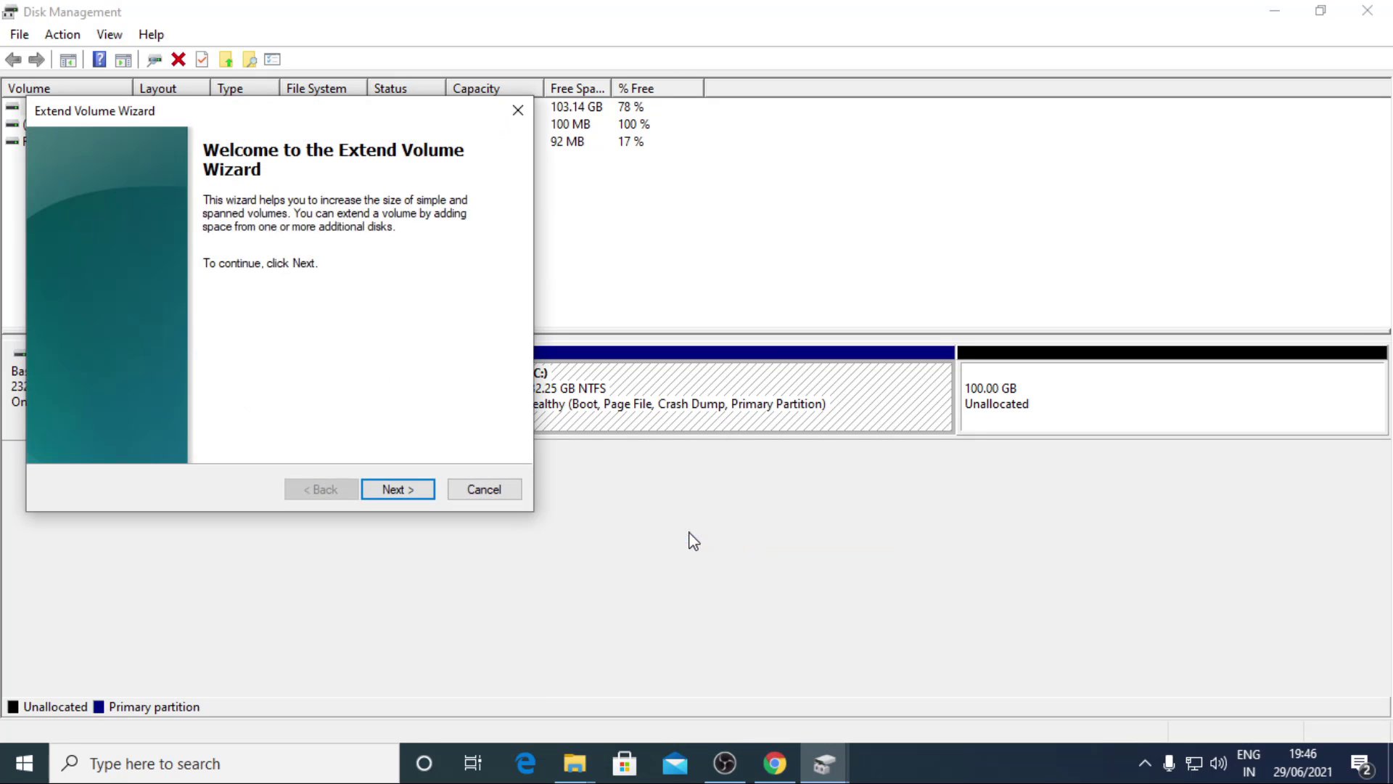
{"action": "left_click", "coordinate": [400, 491]}
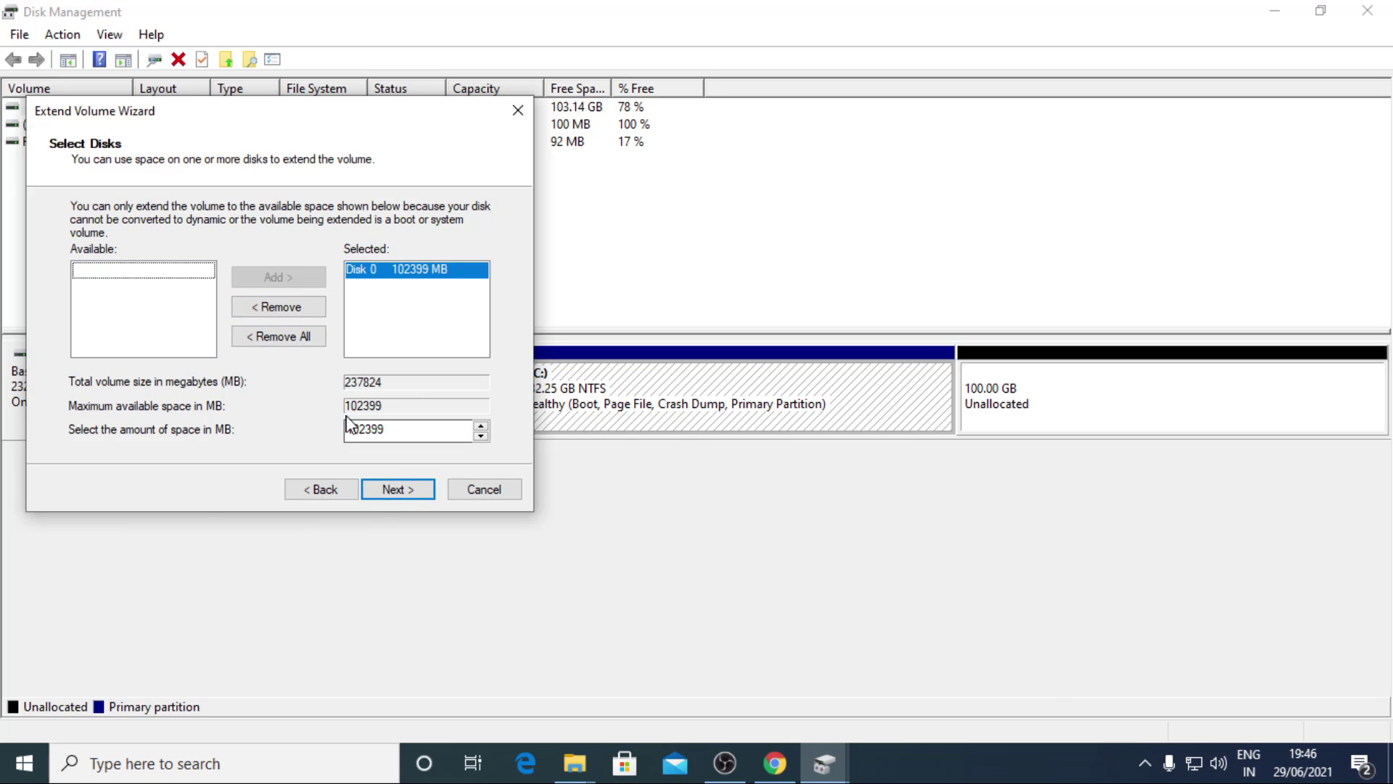
{"action": "left_click", "coordinate": [399, 491]}
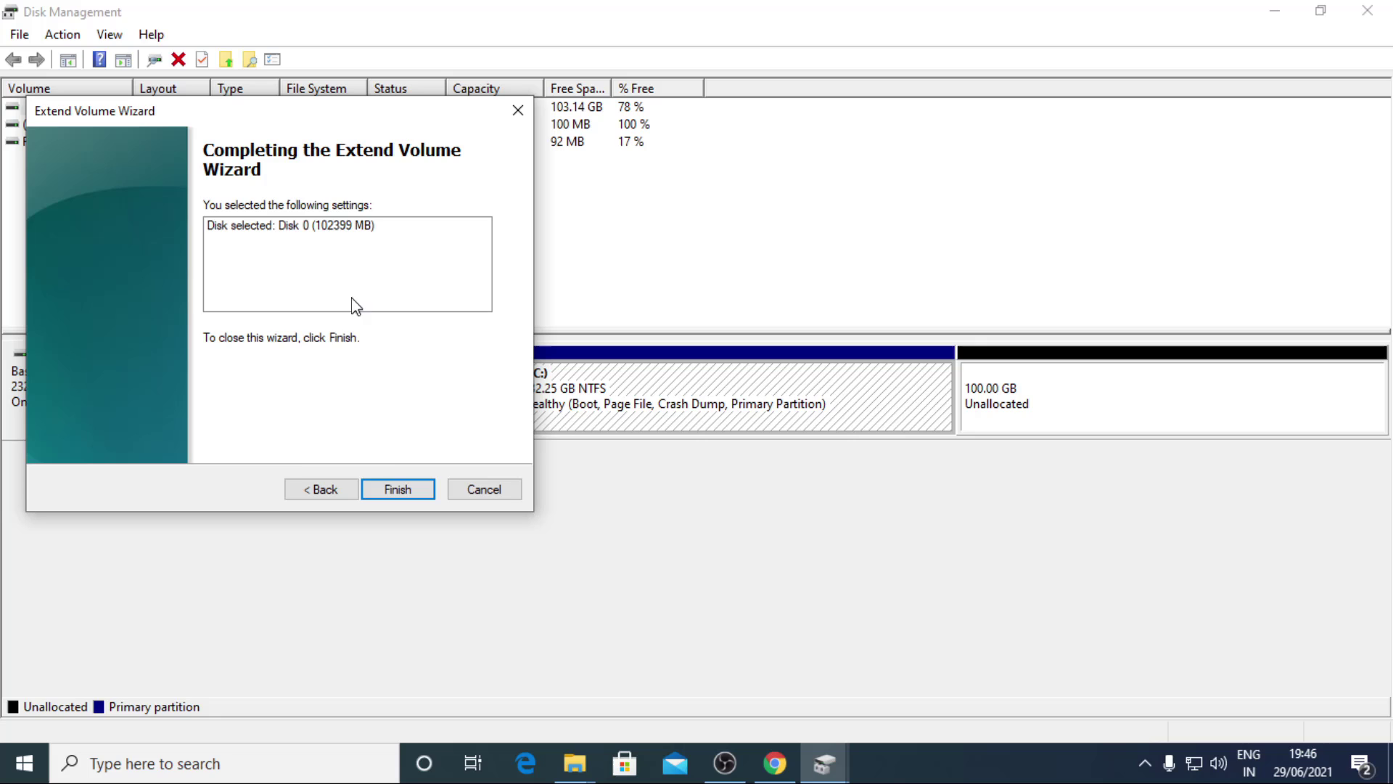
{"action": "left_click", "coordinate": [399, 490]}
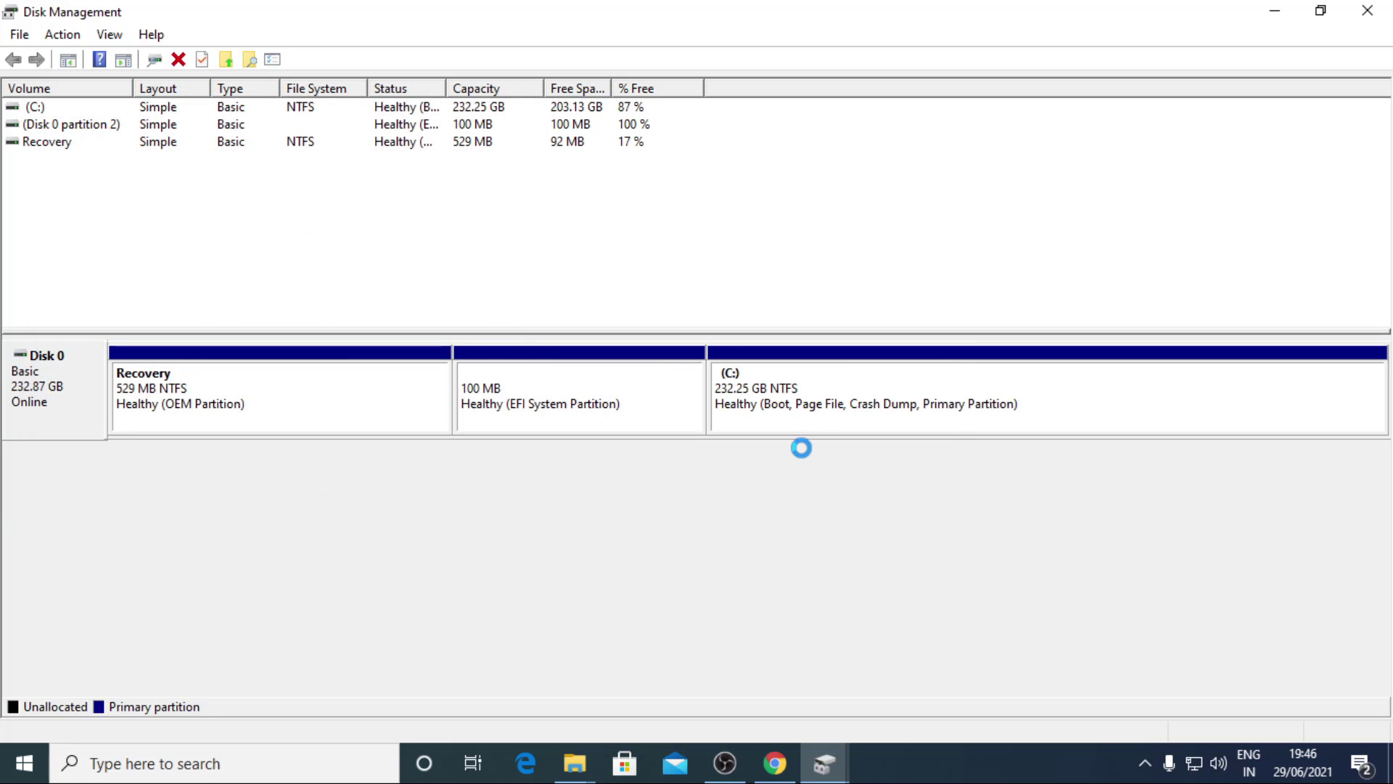
{"action": "left_click", "coordinate": [954, 401]}
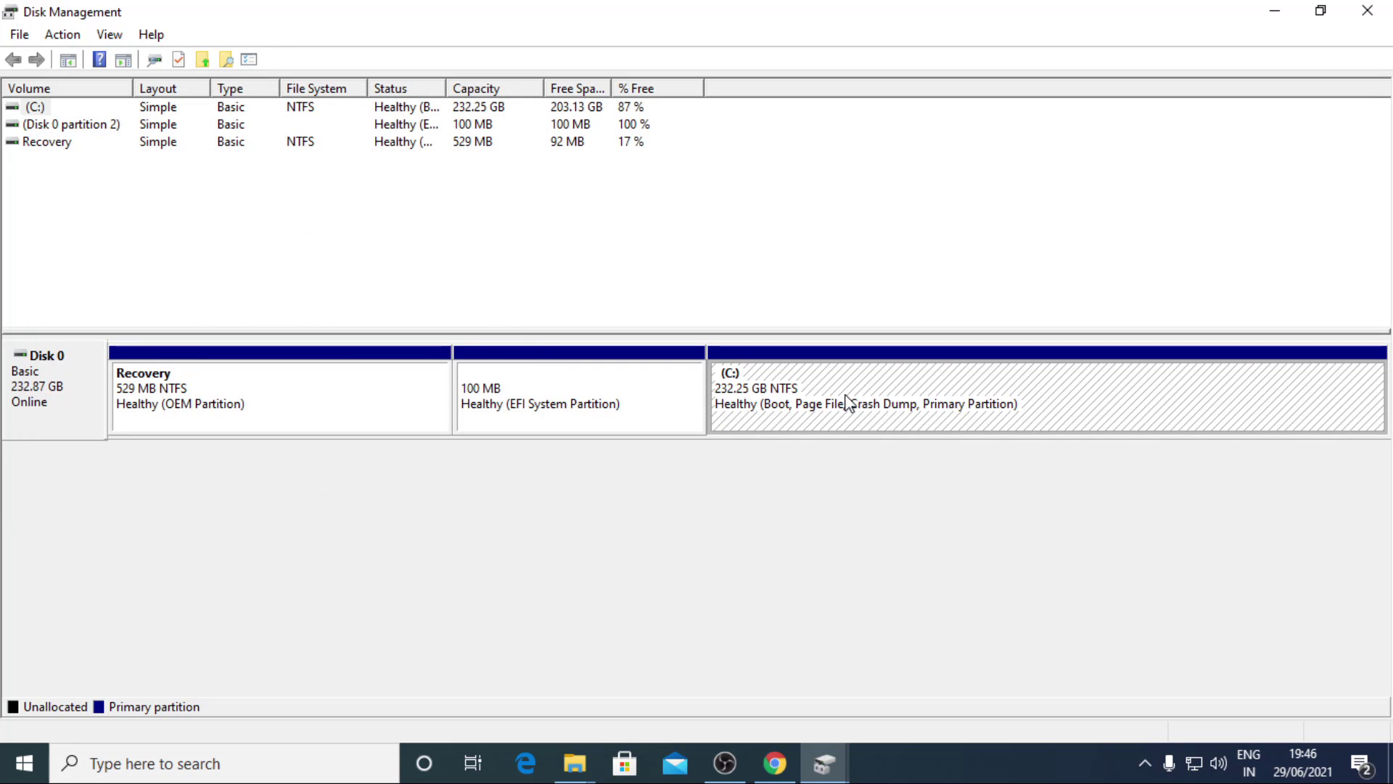
Step: Close Disk Management, reopen This PC in File Explorer, and check the size of Local Disk (C:)
{"action": "left_click", "coordinate": [1366, 9]}
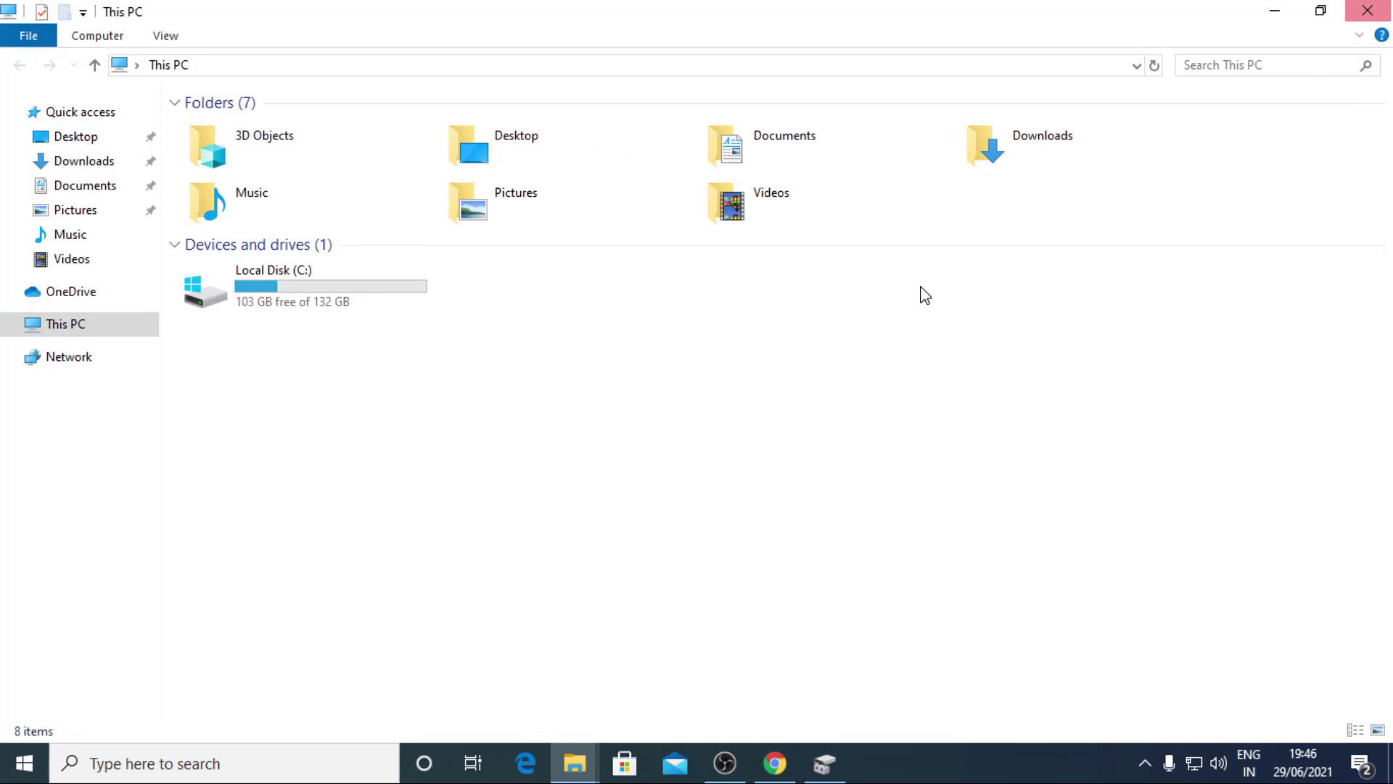
{"action": "left_click", "coordinate": [1279, 4]}
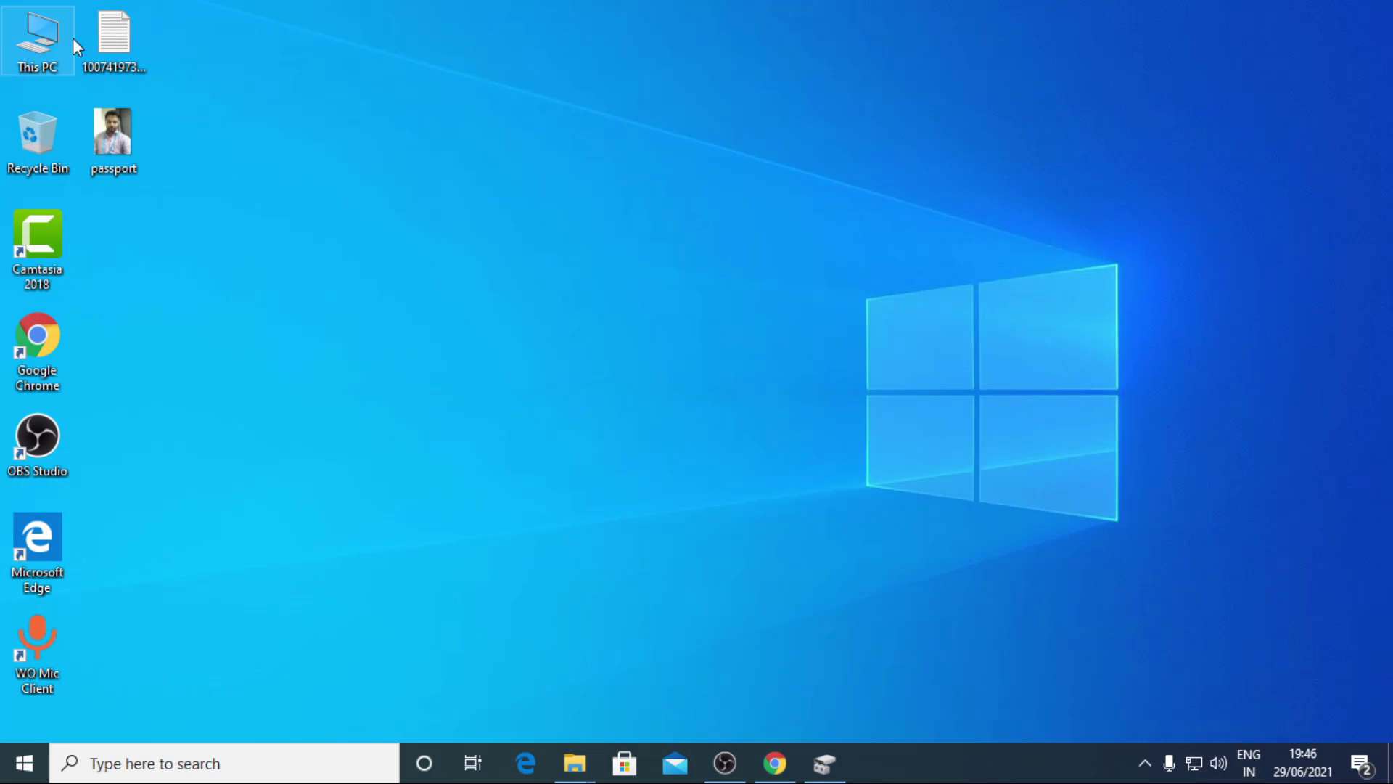
{"action": "double_click", "coordinate": [36, 40]}
{"action": "double_click", "coordinate": [687, 149]}
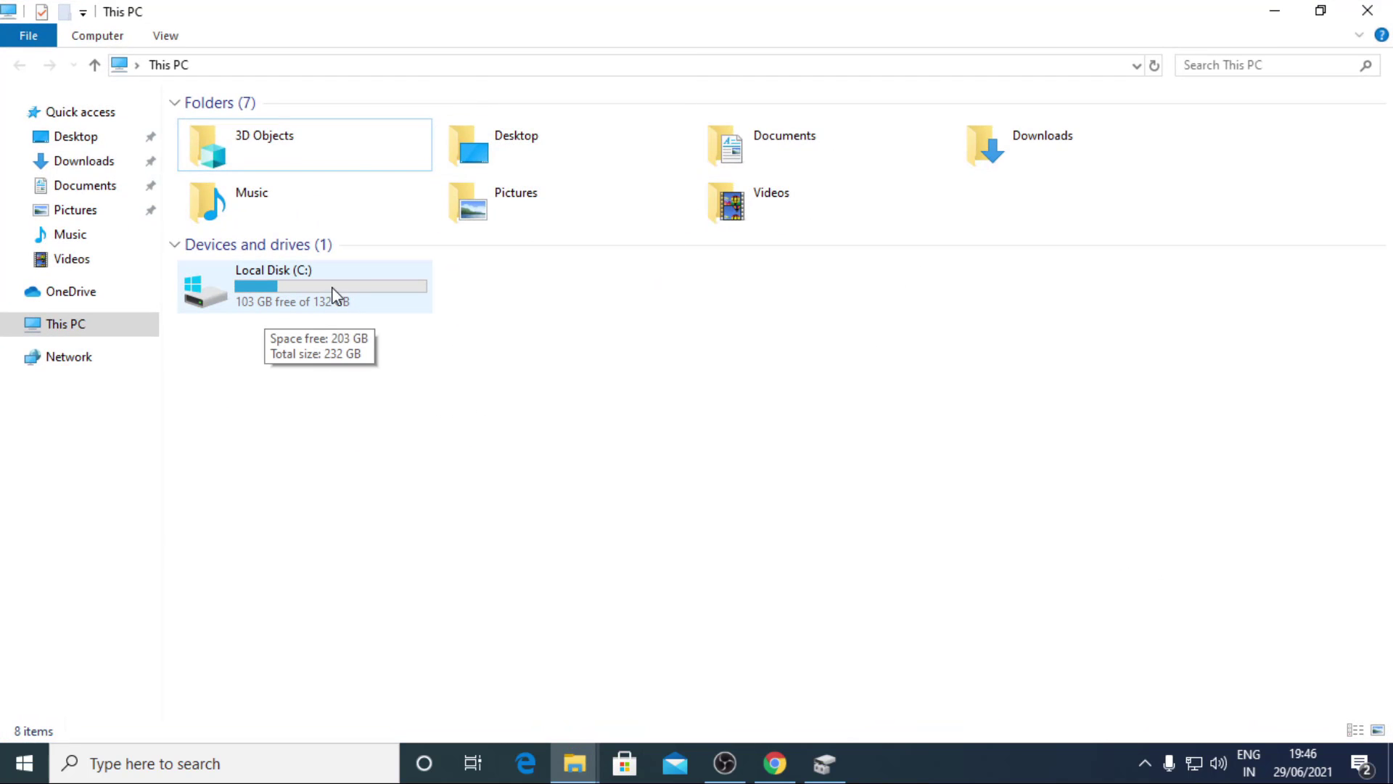
{"action": "left_click", "coordinate": [357, 292]}
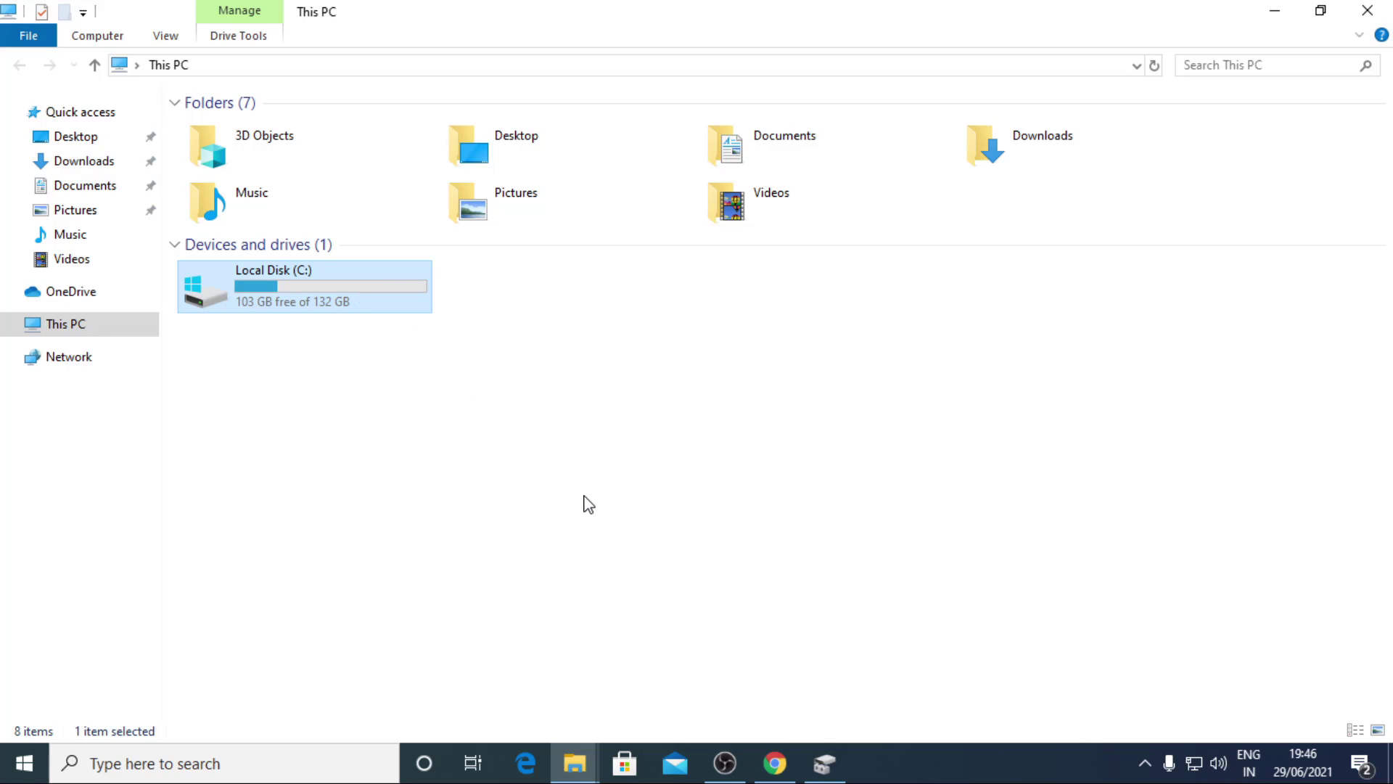
Step: Check the C: volume in the remaining Disk Management window, then return to This PC and refresh its drive list
{"action": "left_click", "coordinate": [824, 762]}
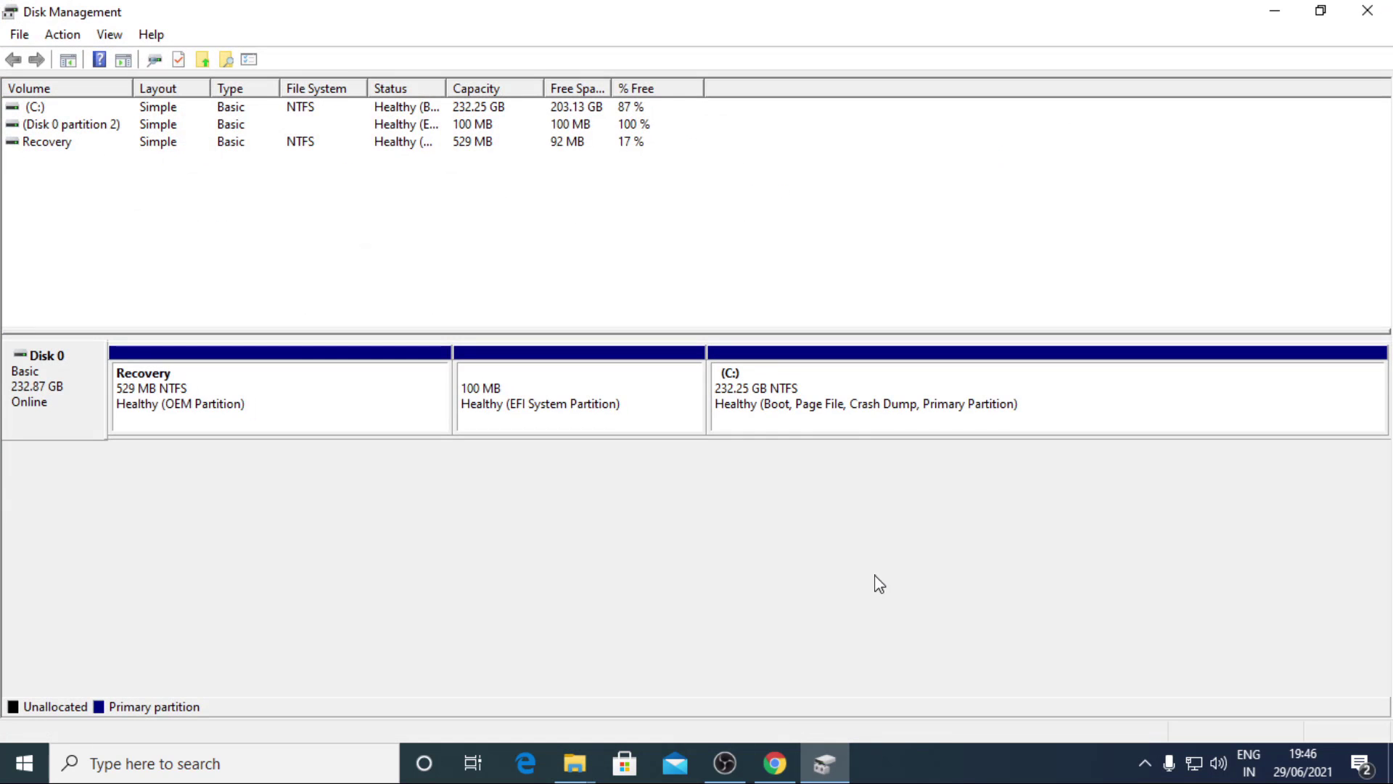
{"action": "left_click", "coordinate": [811, 403]}
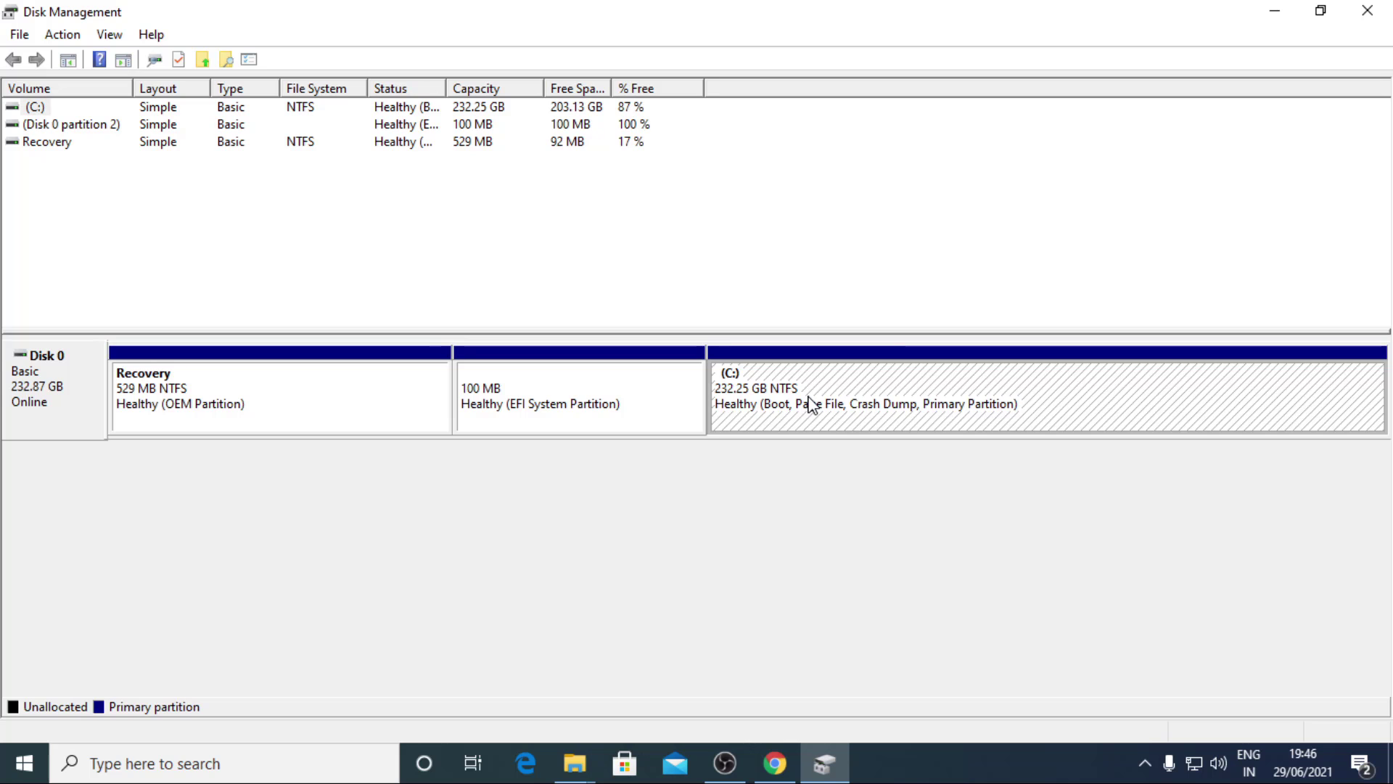
{"action": "left_click", "coordinate": [1268, 13]}
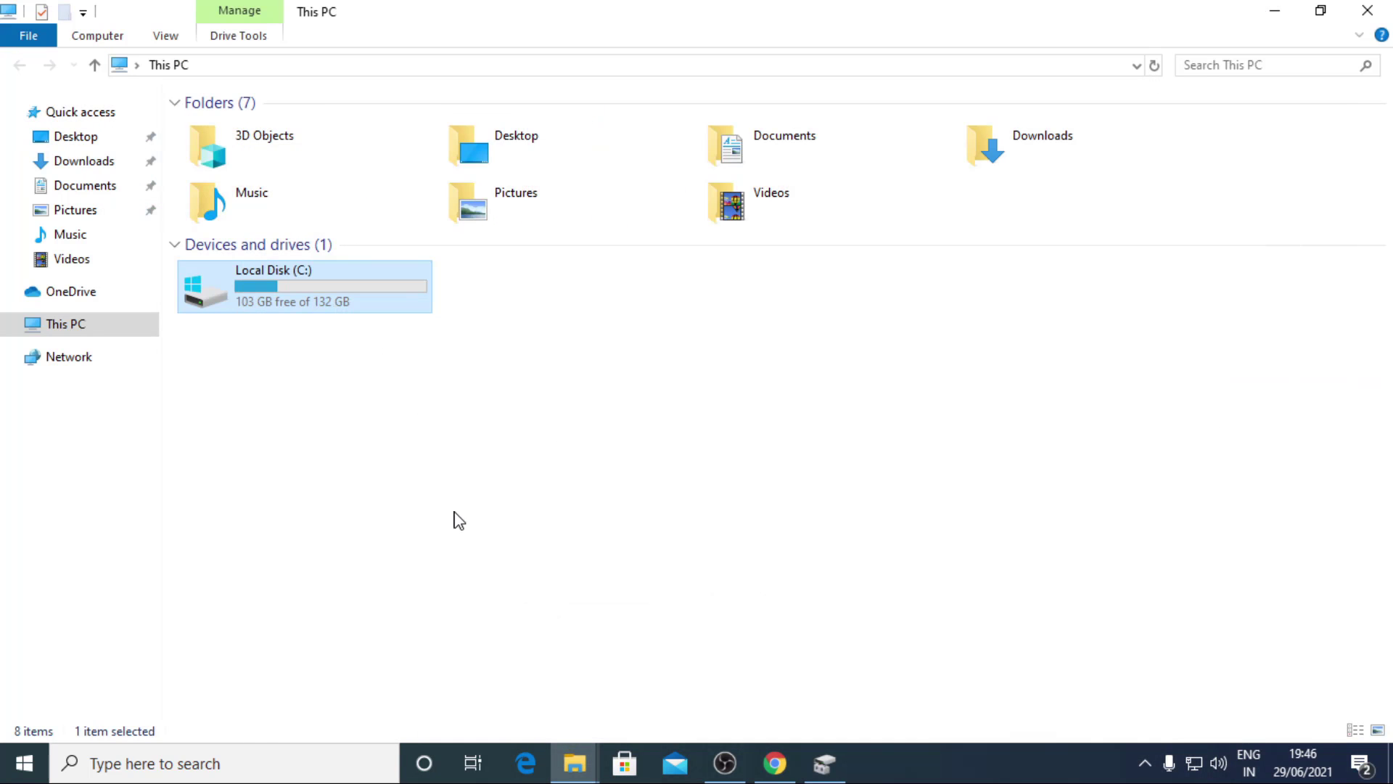
{"action": "right_click", "coordinate": [508, 476]}
{"action": "left_click", "coordinate": [591, 567]}
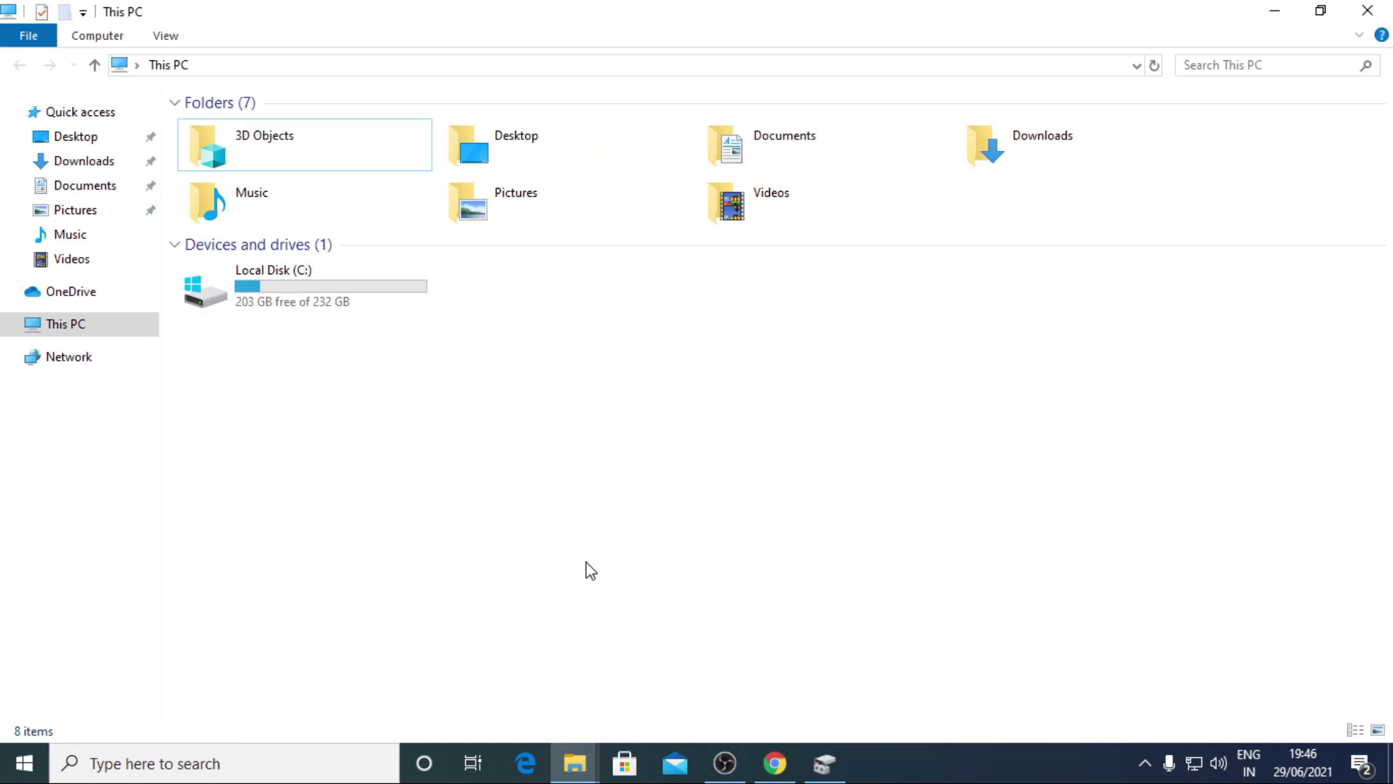